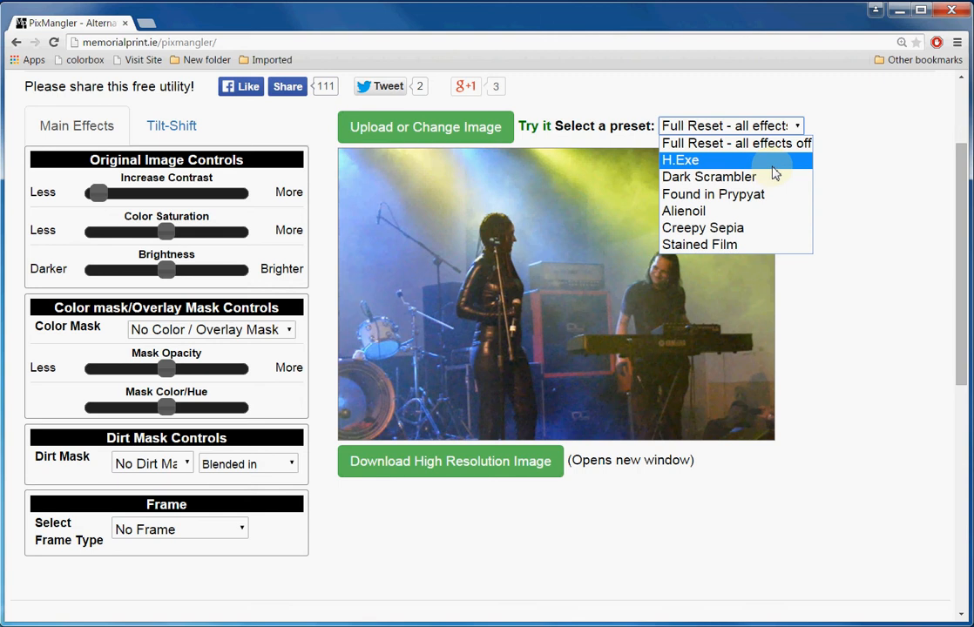
Try the H.Exe, Dark Scrambler and Found in Prypyat presets one after another on the concert image.
click(773, 165)
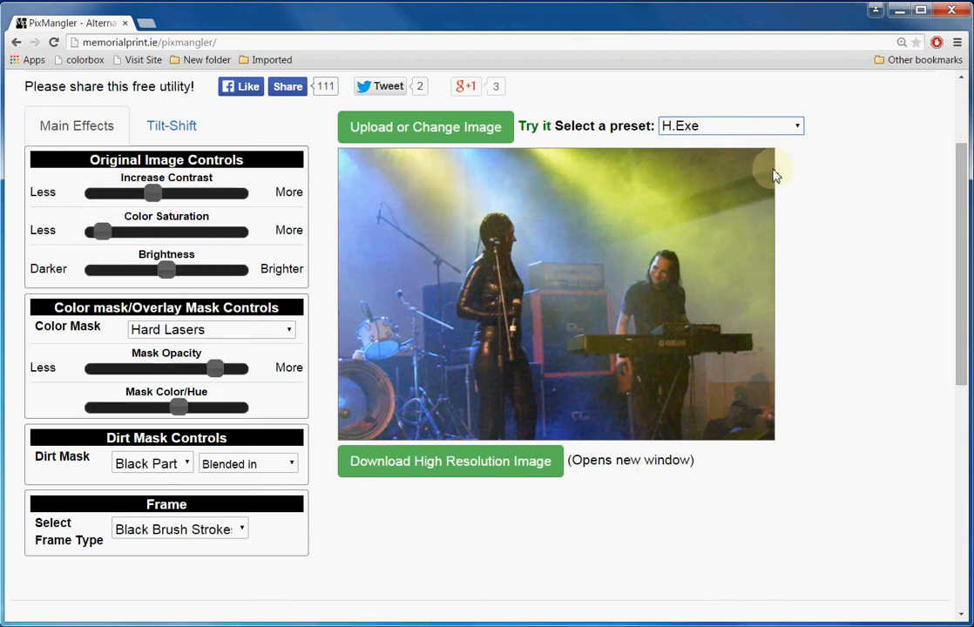
click(788, 129)
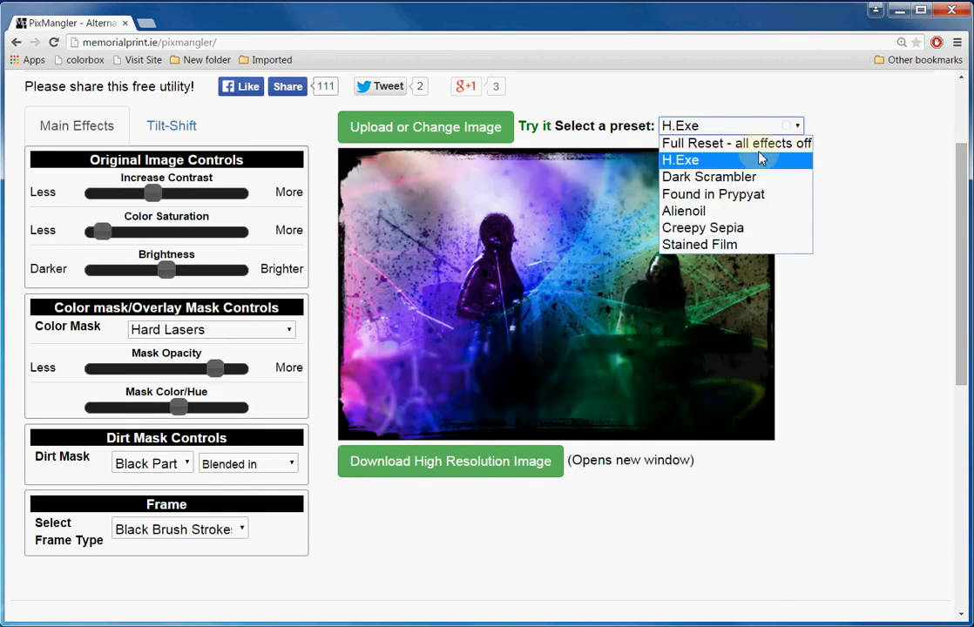
click(760, 180)
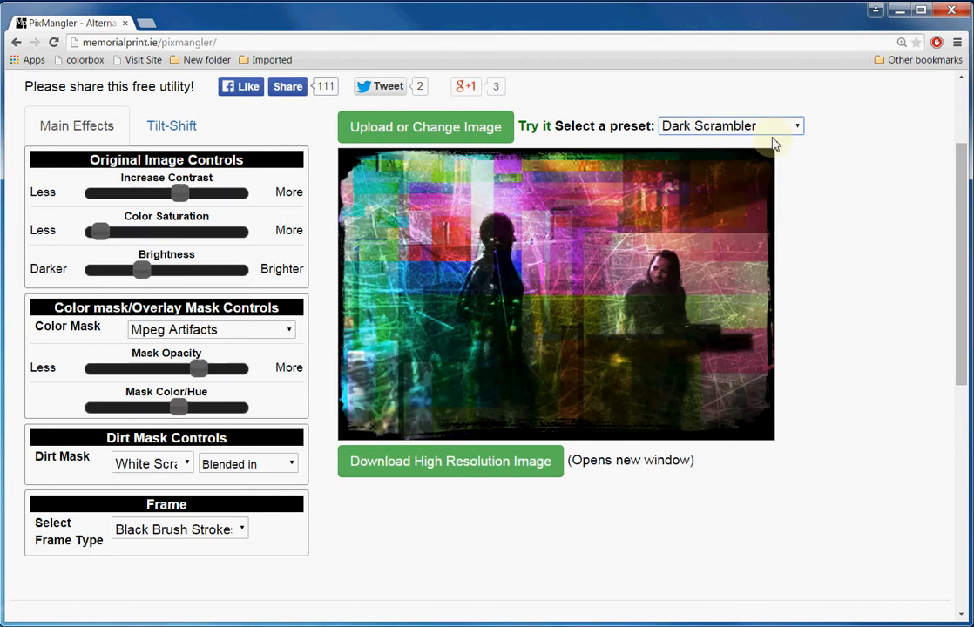
click(772, 131)
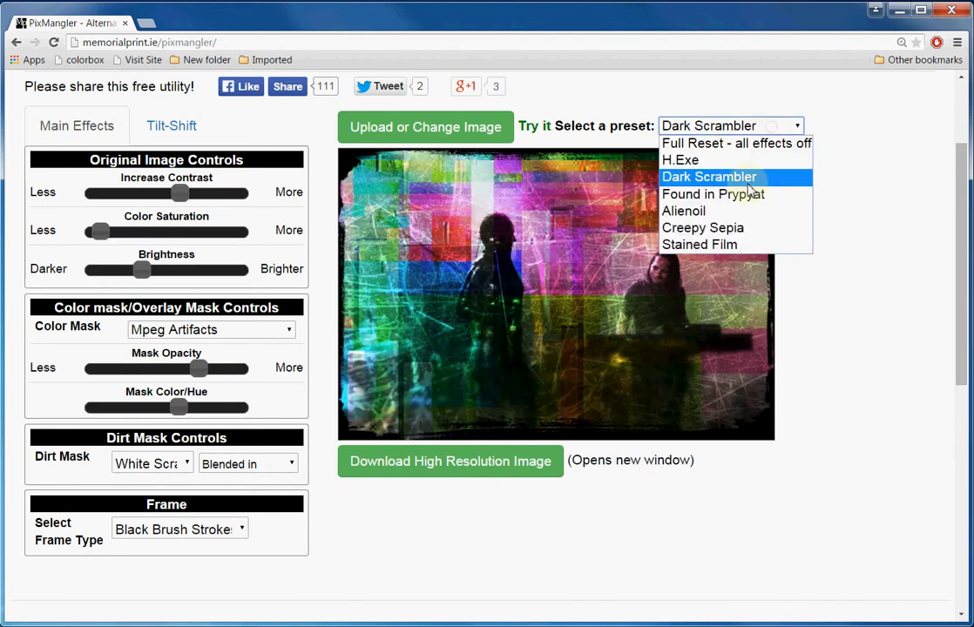
click(739, 202)
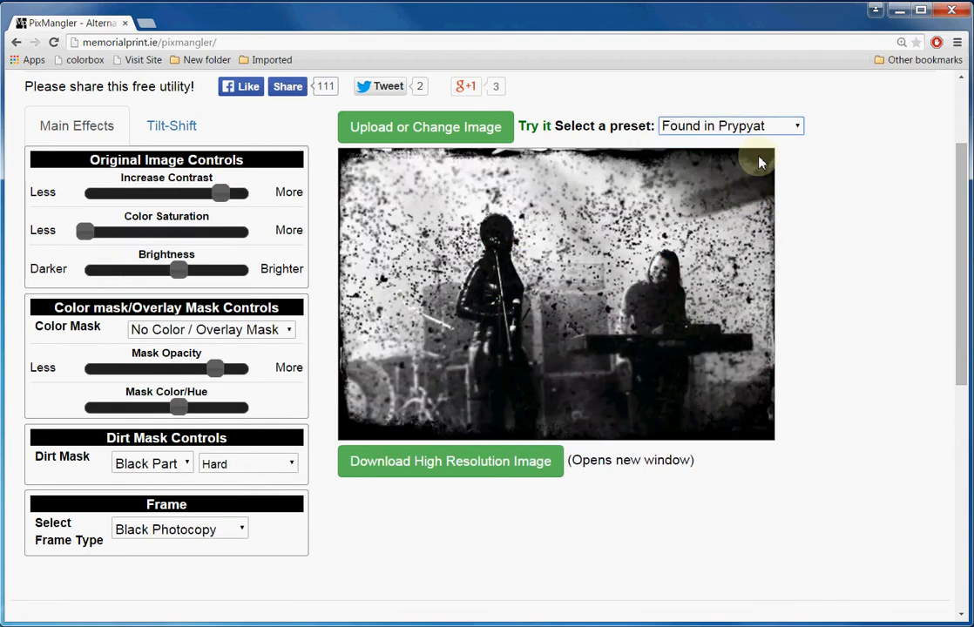
Try the Alienoil, Creepy Sepia and Stained Film presets one after another on the concert image.
click(766, 130)
click(745, 210)
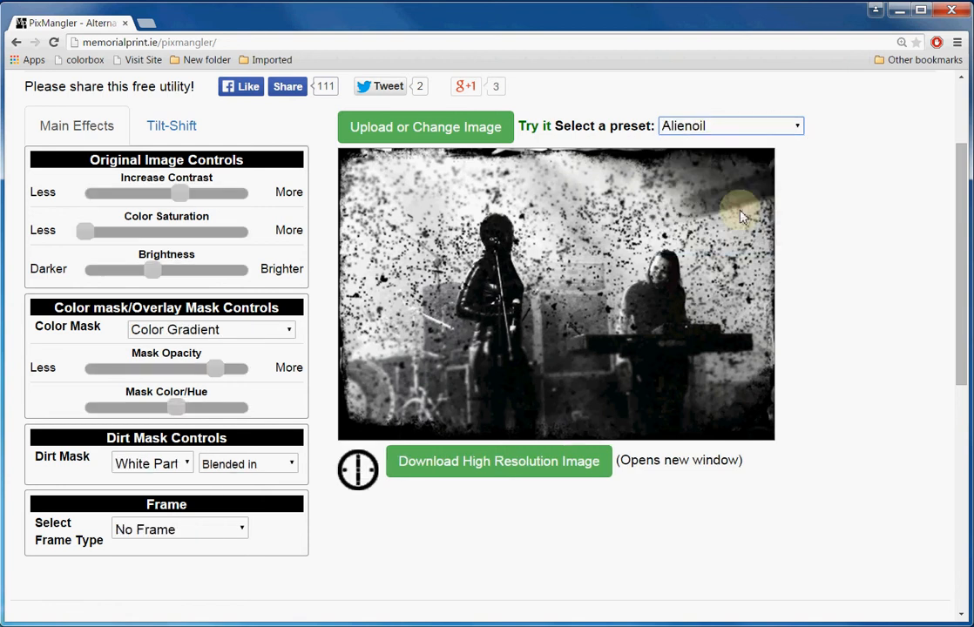
click(756, 131)
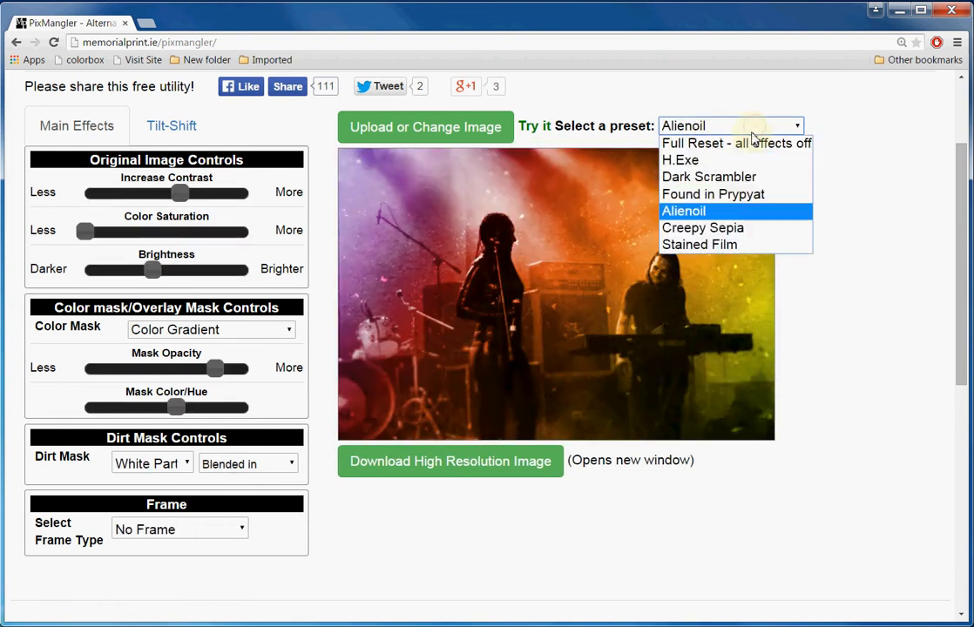
click(723, 227)
click(756, 138)
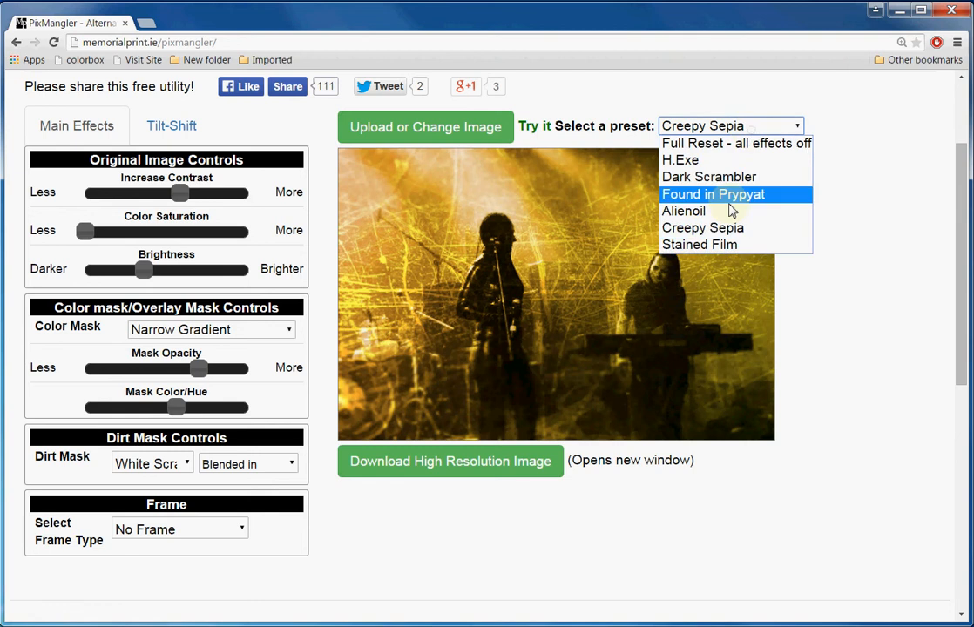
click(730, 243)
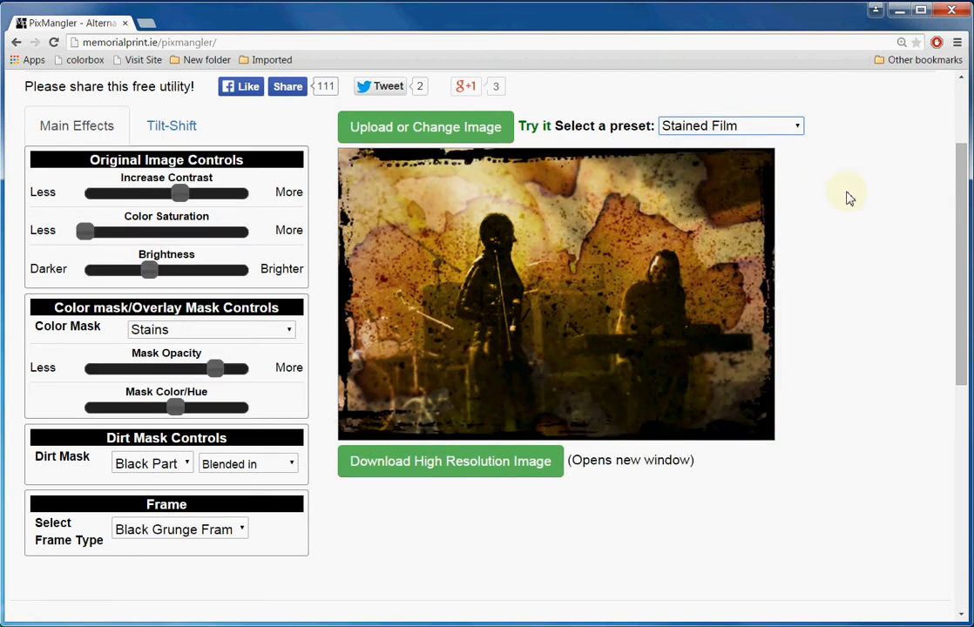
Apply the H.Exe preset again and return the image to Full Reset - all effects off.
click(737, 128)
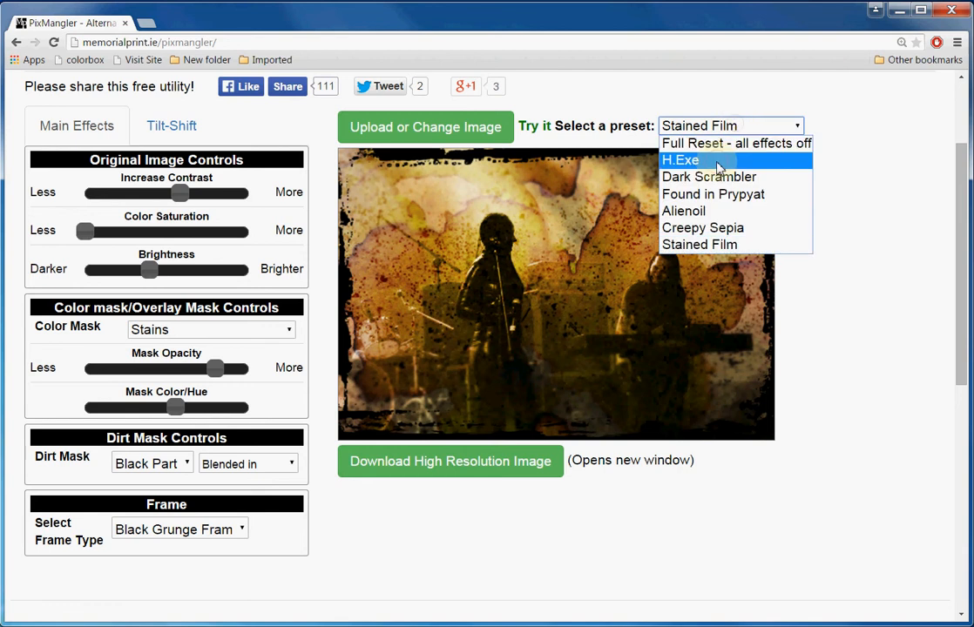
click(717, 160)
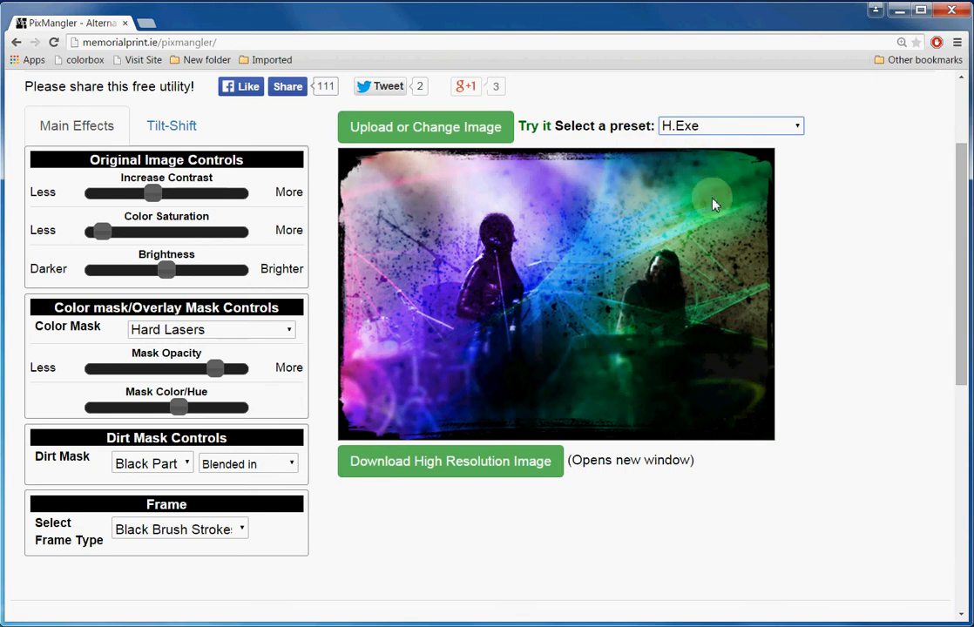
click(755, 131)
click(724, 147)
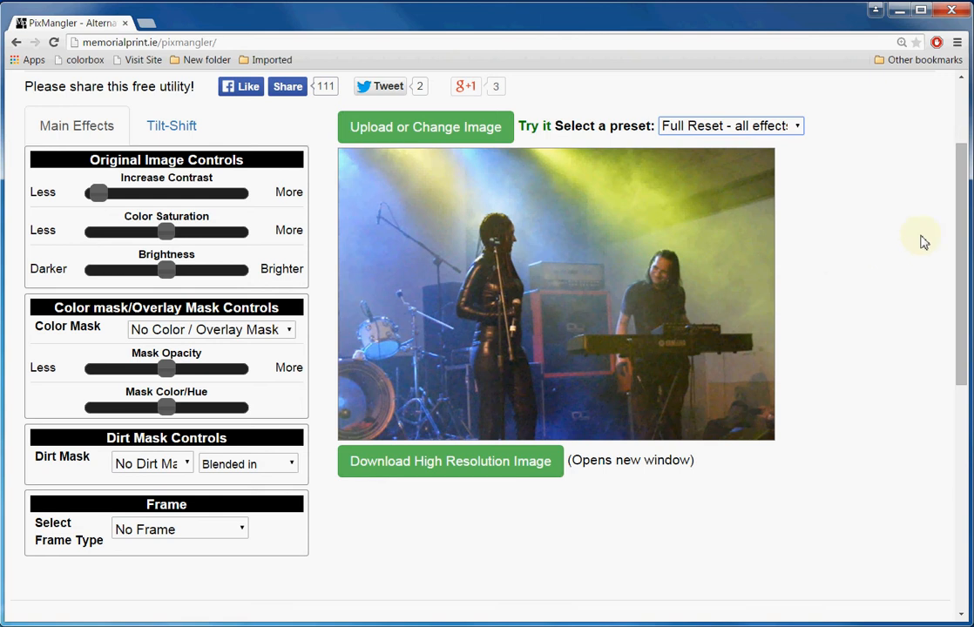
Upload the photo alienoil-concert.JPG from the desktop as the new image.
click(427, 137)
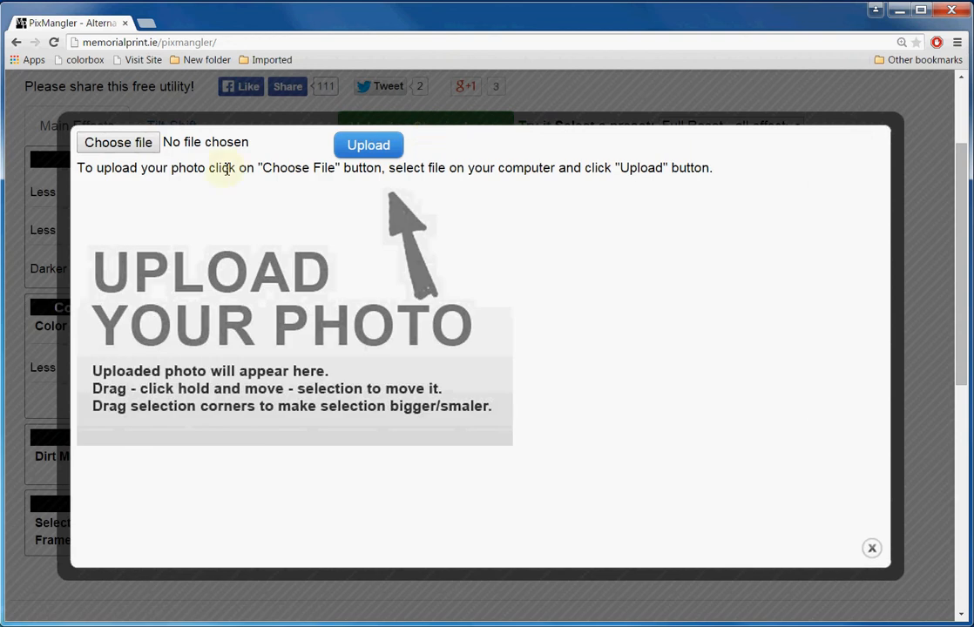
click(144, 144)
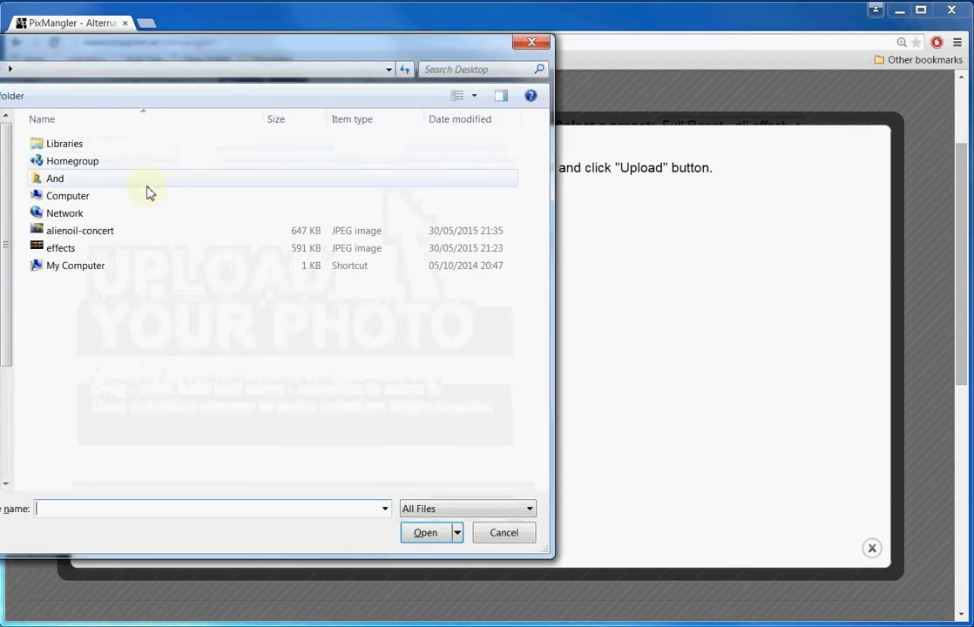
click(122, 236)
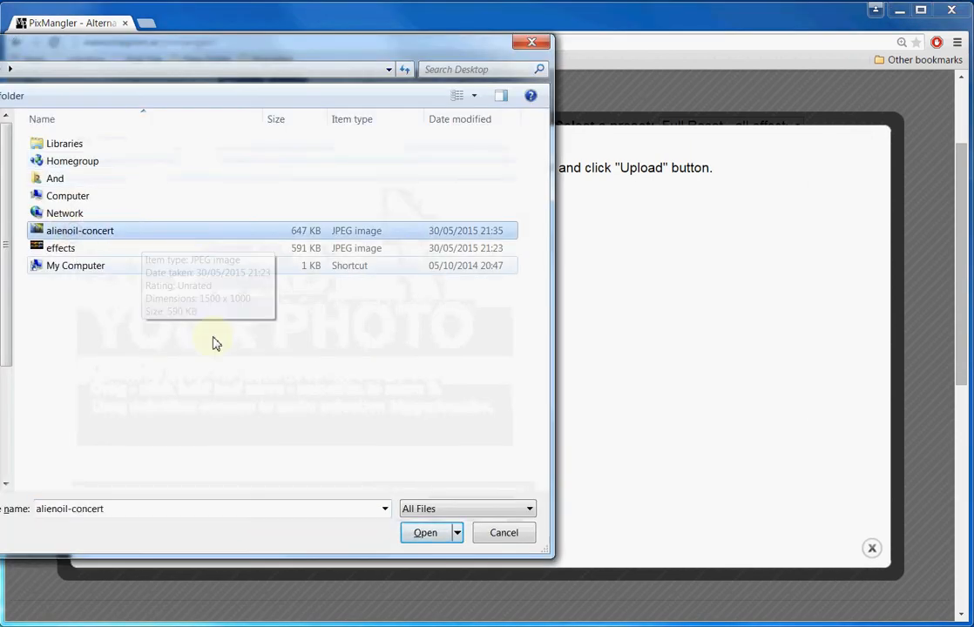
click(420, 534)
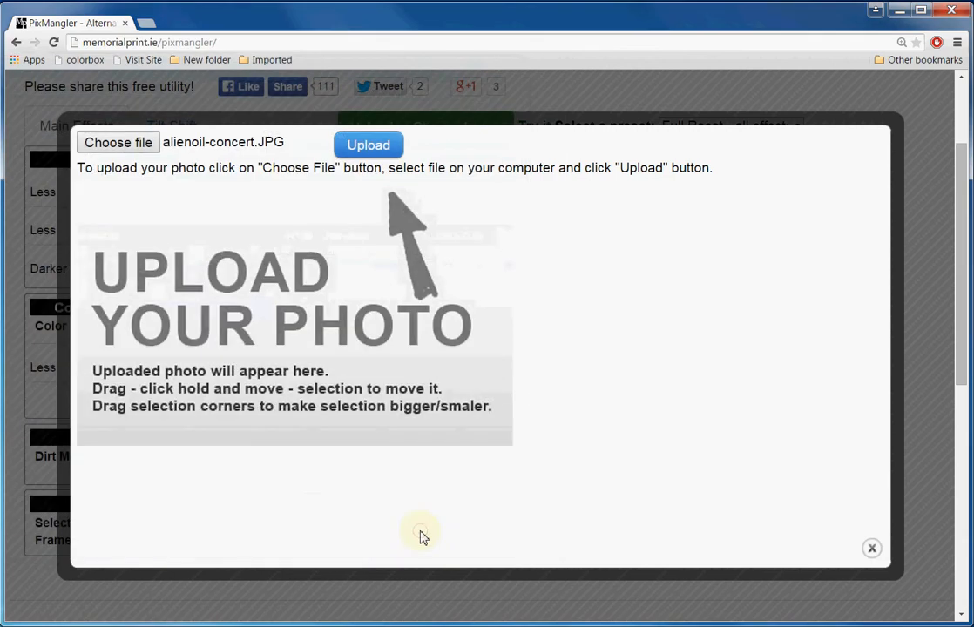
click(366, 147)
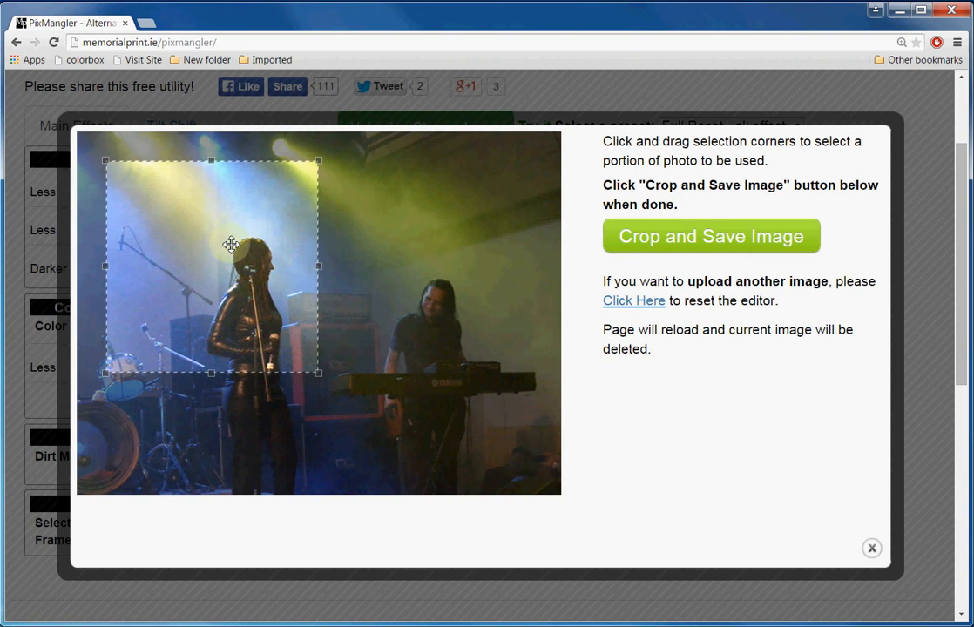
Crop the uploaded photo to its full width, trimming only a strip along its upper edge, and save the crop.
drag(218, 222, 219, 222)
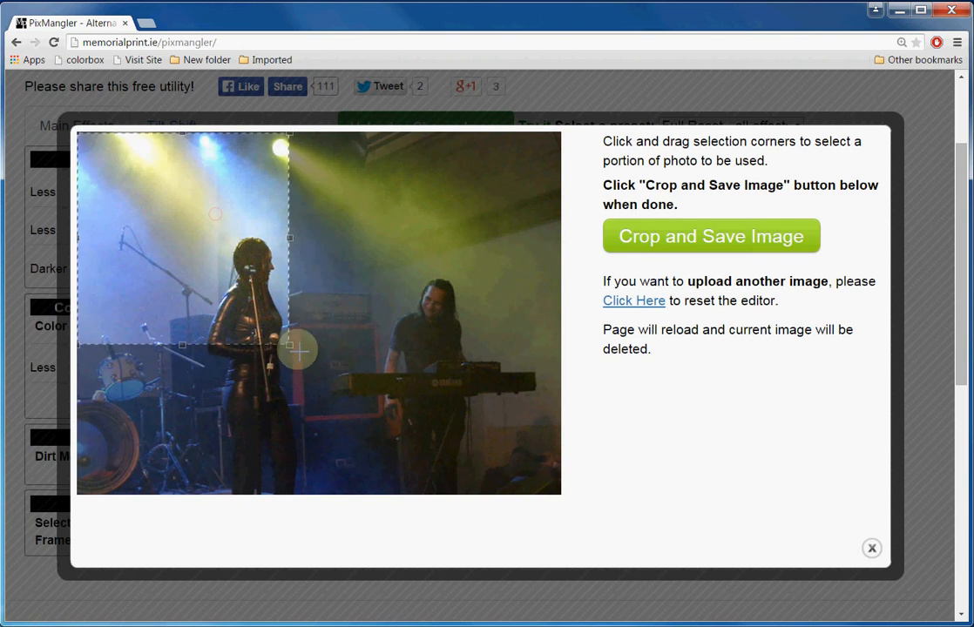
drag(289, 344, 572, 536)
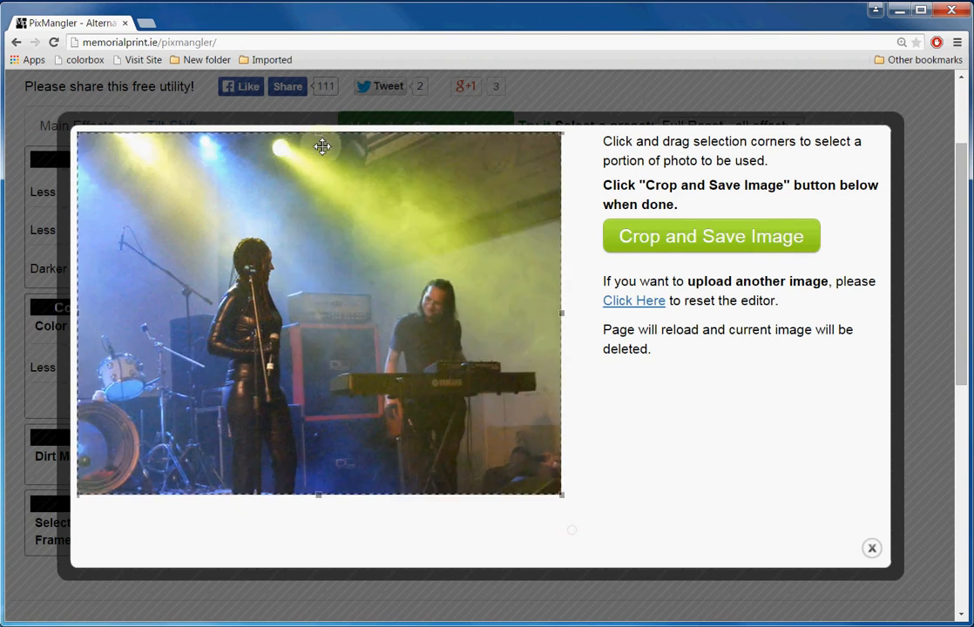
drag(319, 134, 327, 173)
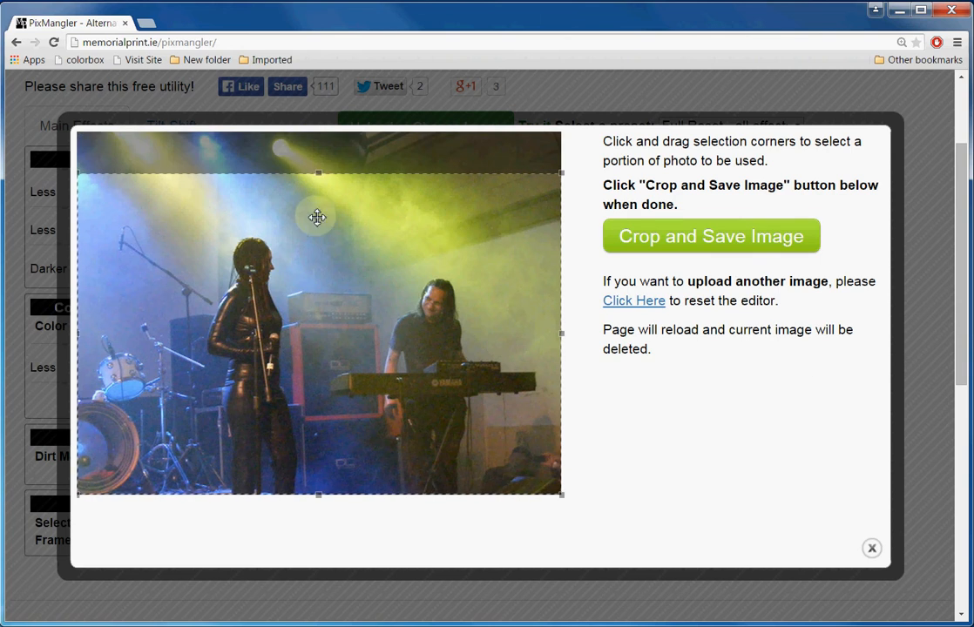
click(733, 246)
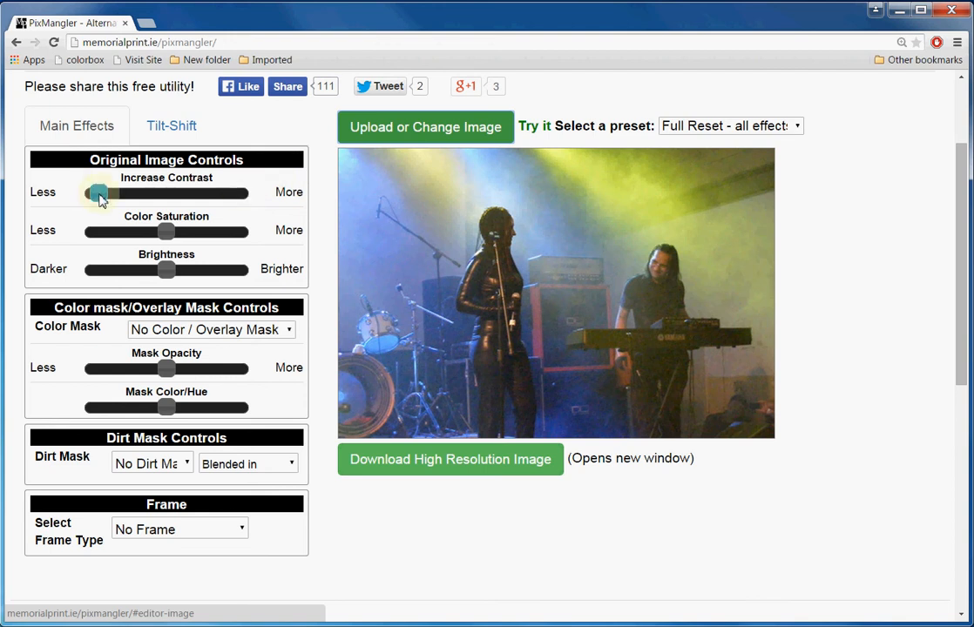
Increase the image contrast to 8 and the color saturation to 27.
drag(100, 199, 202, 199)
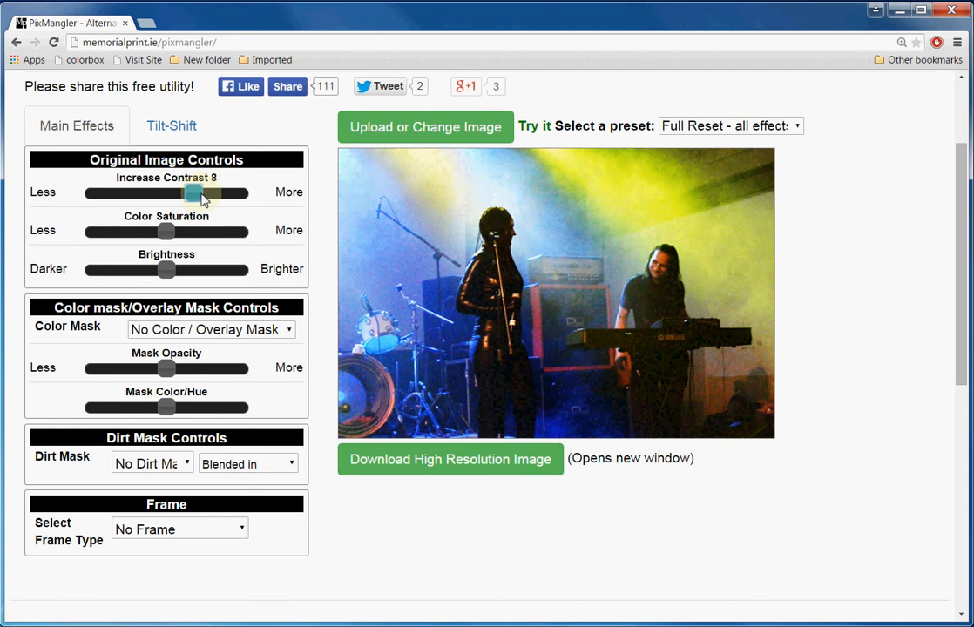
drag(165, 231, 192, 235)
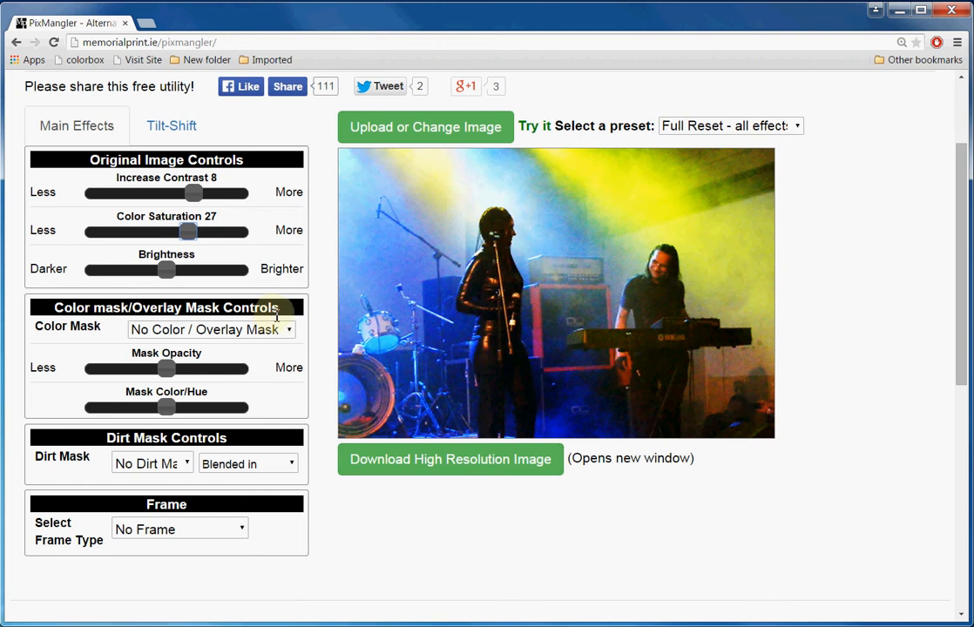
Apply the Color Gradient color mask and lower the color saturation to 6.
click(286, 331)
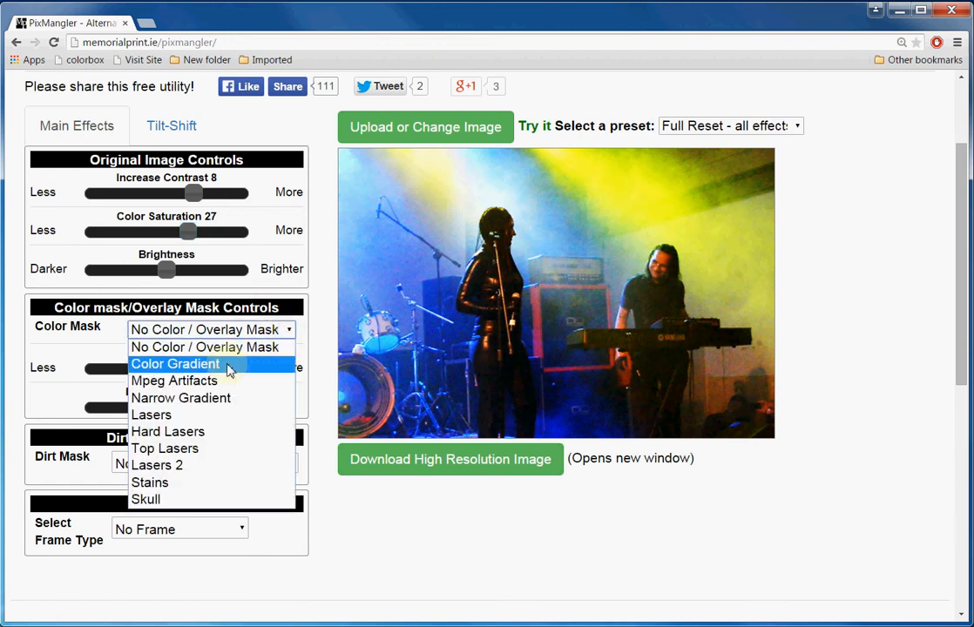
click(229, 370)
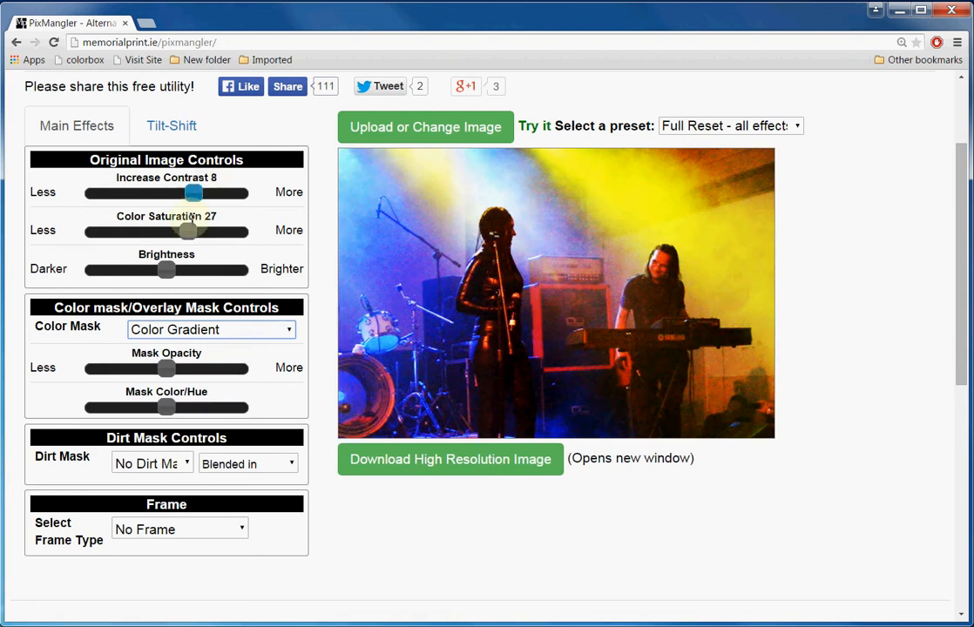
drag(190, 241, 173, 233)
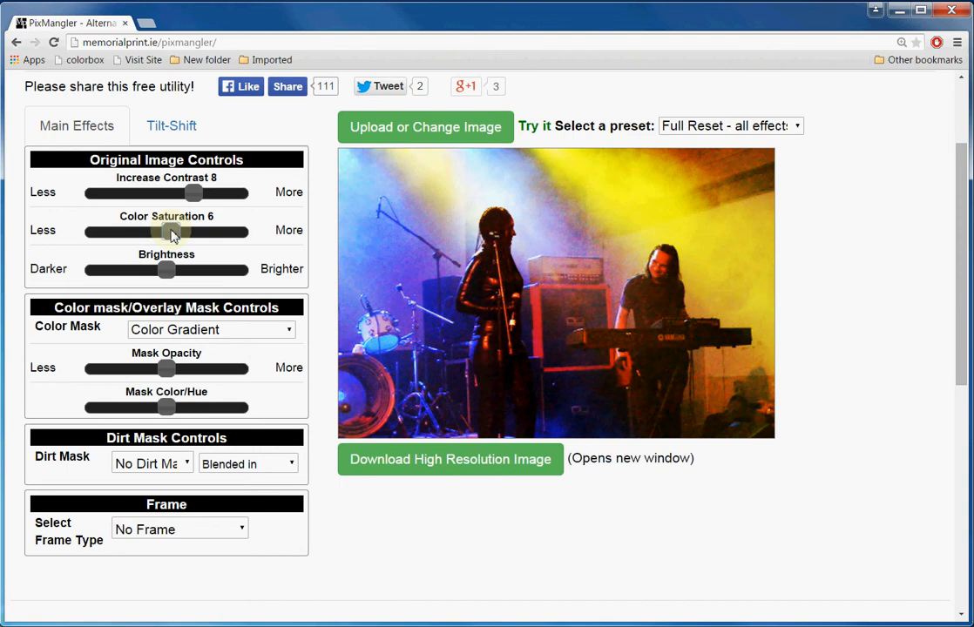
Try the Mpeg Artifacts, Narrow Gradient and Lasers color masks one after another on the photo.
click(261, 333)
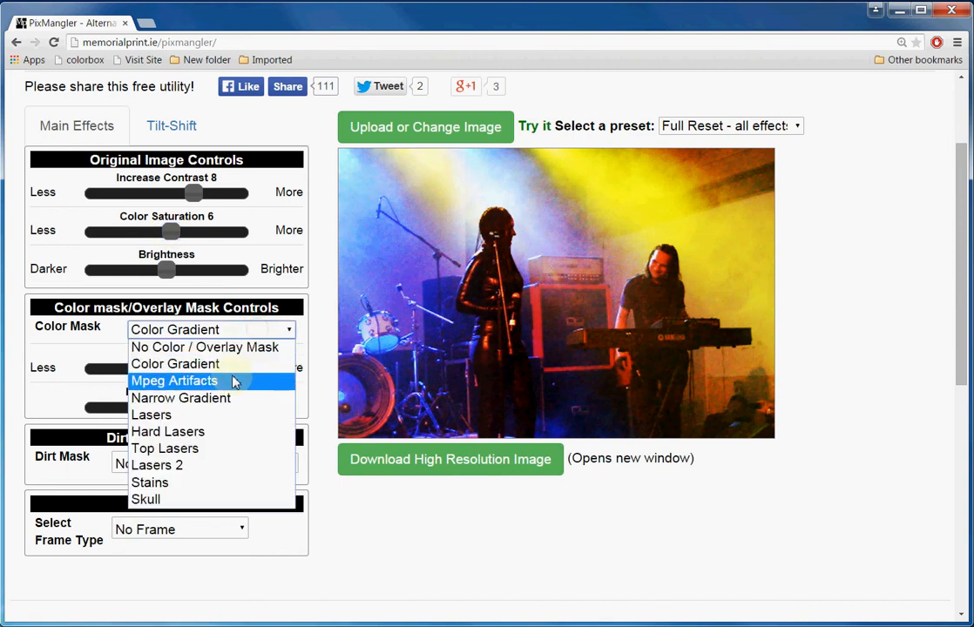
click(234, 383)
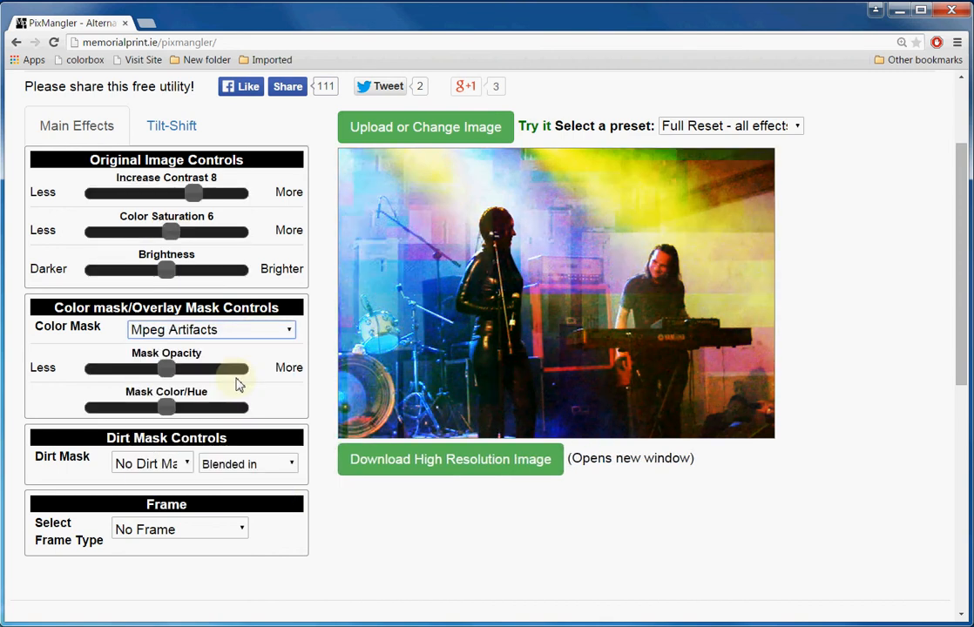
click(242, 332)
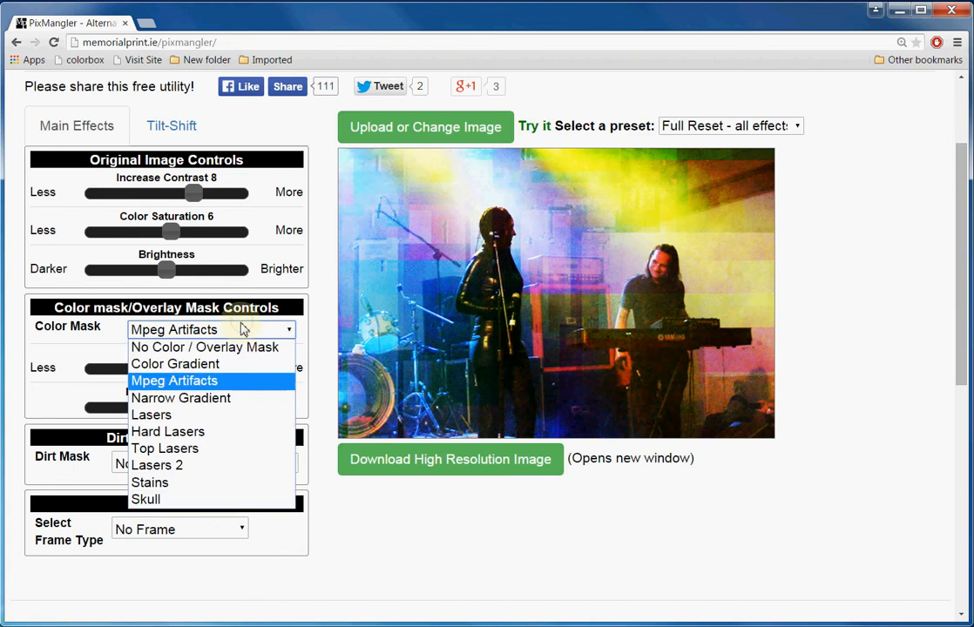
click(226, 405)
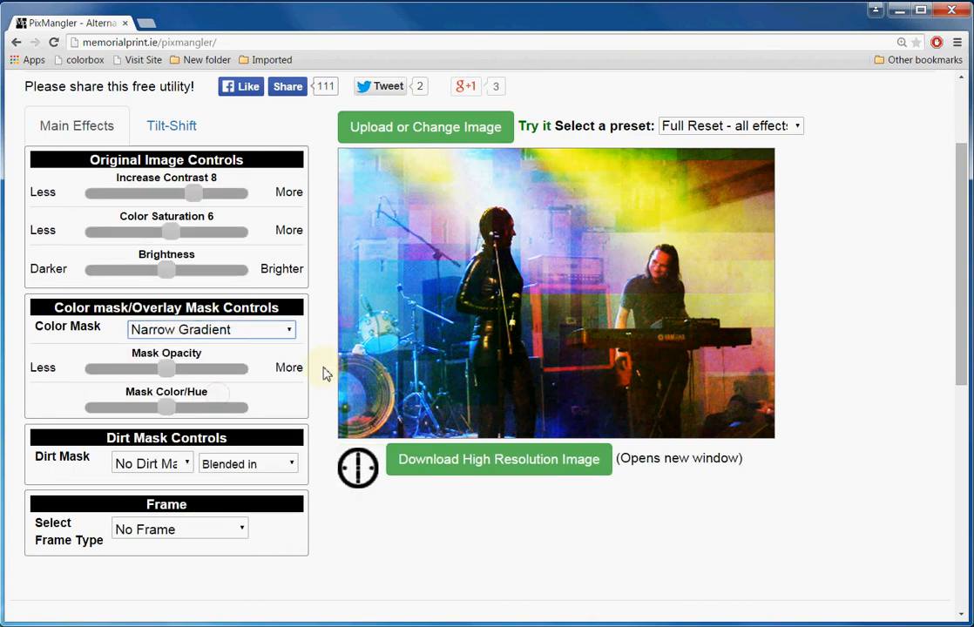
click(242, 332)
click(220, 416)
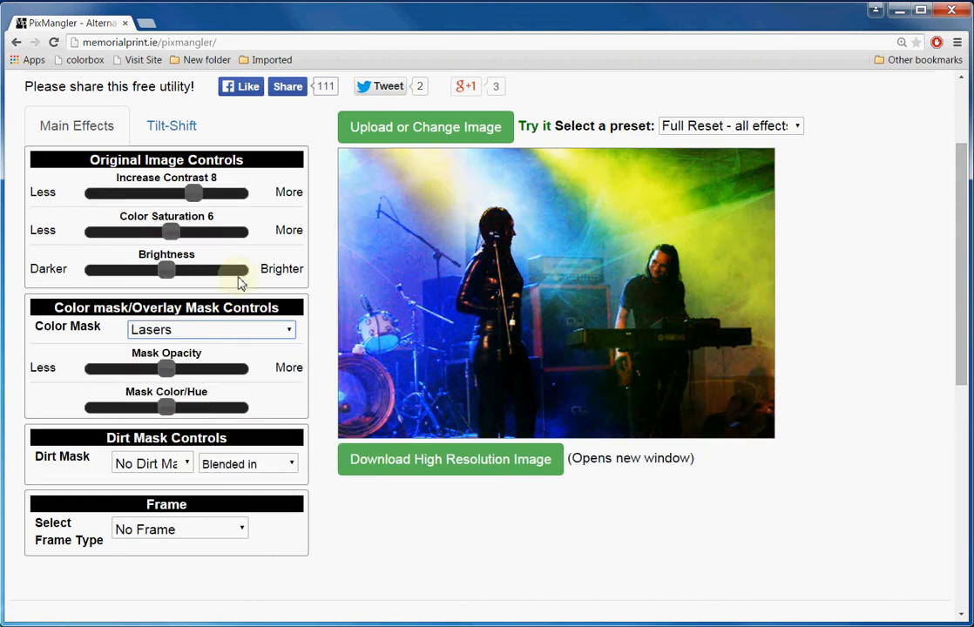
Clear the Lasers color mask with No Color / Overlay Mask and apply the Mpeg Artifacts mask instead.
click(279, 331)
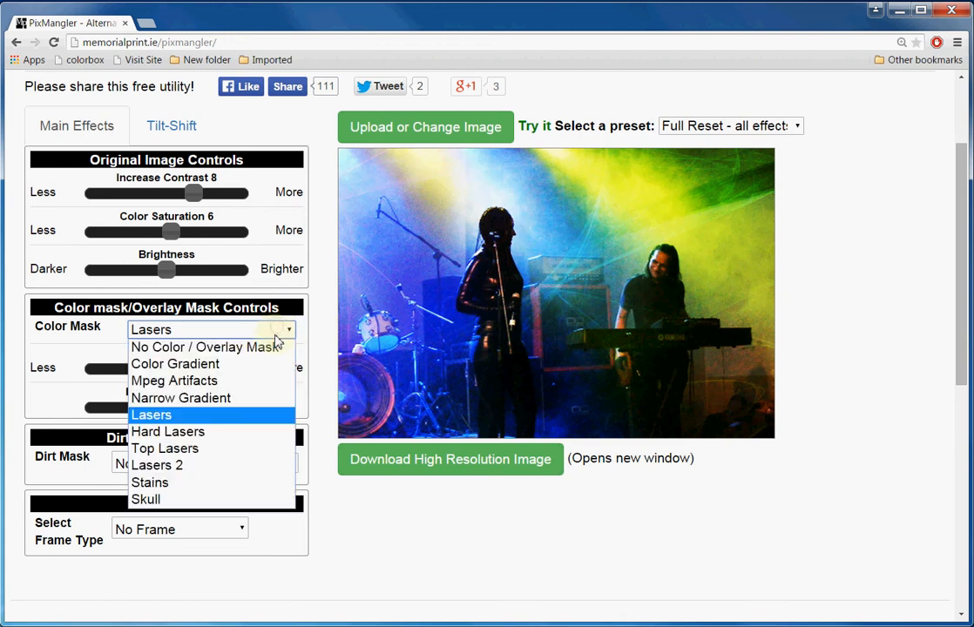
click(264, 346)
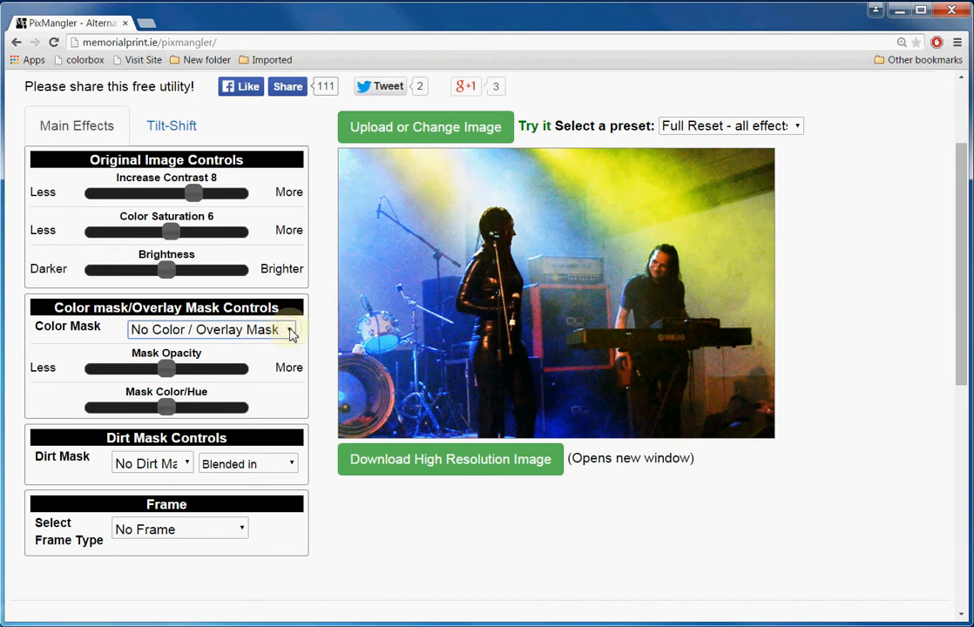
click(288, 332)
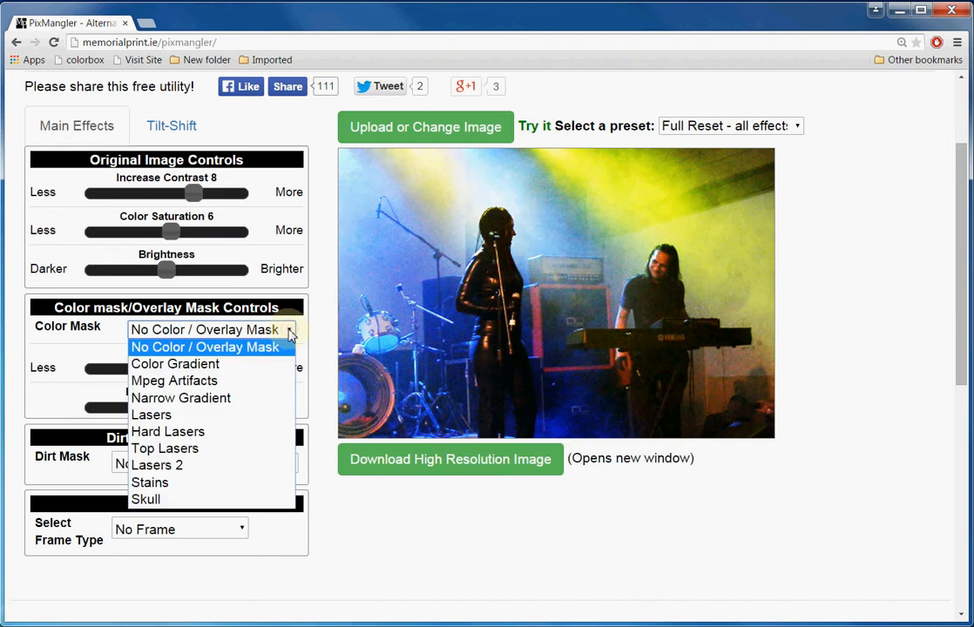
click(232, 390)
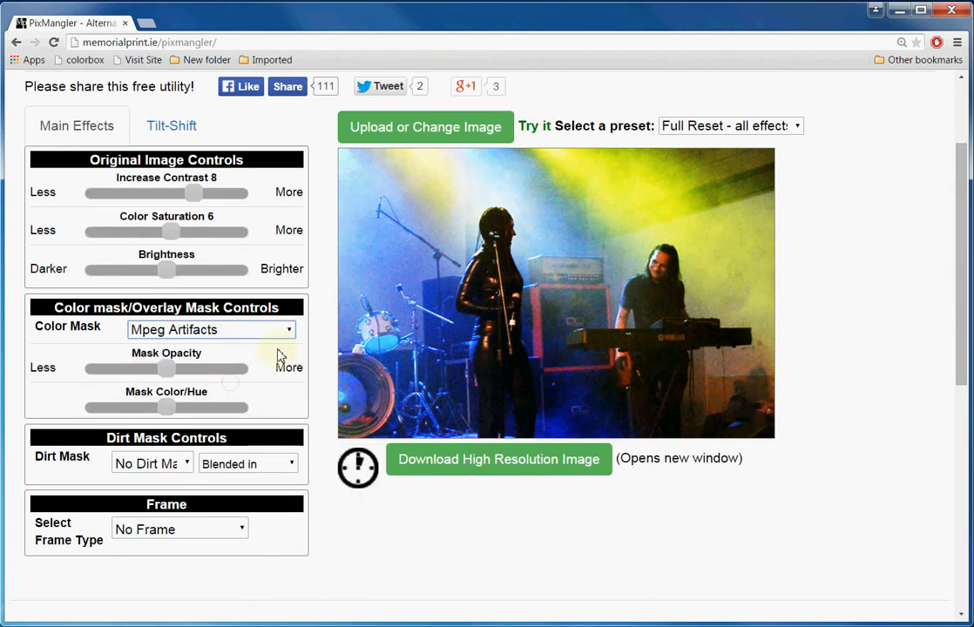
Set the Mpeg Artifacts mask's opacity to 7 and its color/hue to -26.
drag(170, 369, 205, 375)
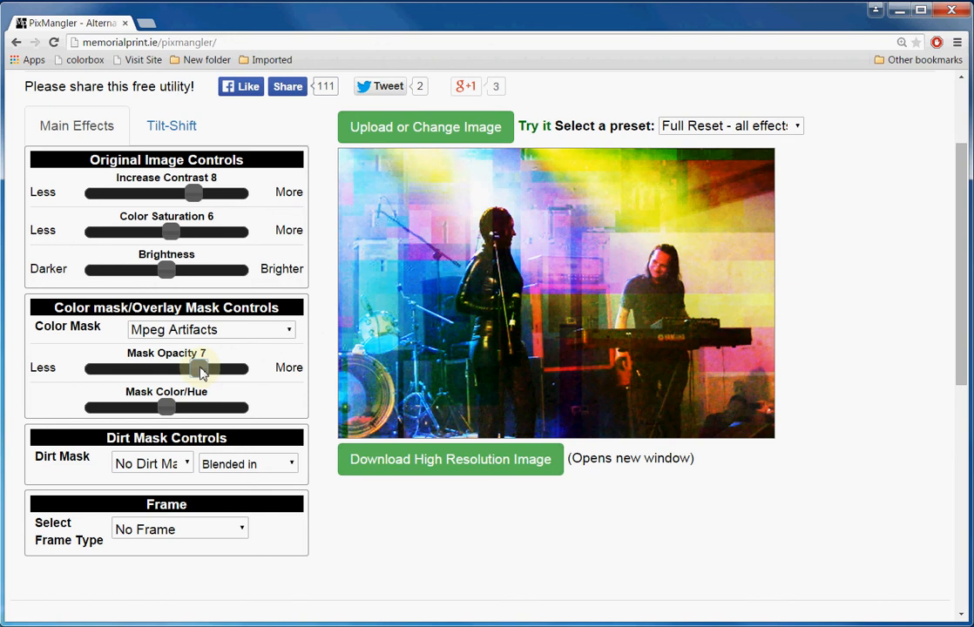
drag(166, 406, 145, 406)
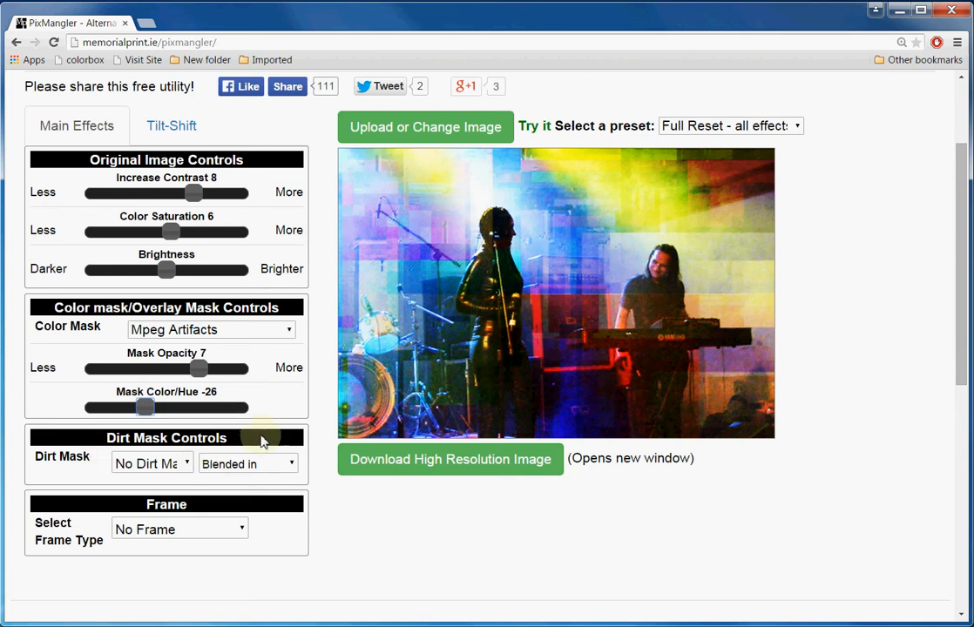
Try the Black Scratches dirt mask in Hard and Blended in modes, and replace it with Black Particles blended in.
click(186, 466)
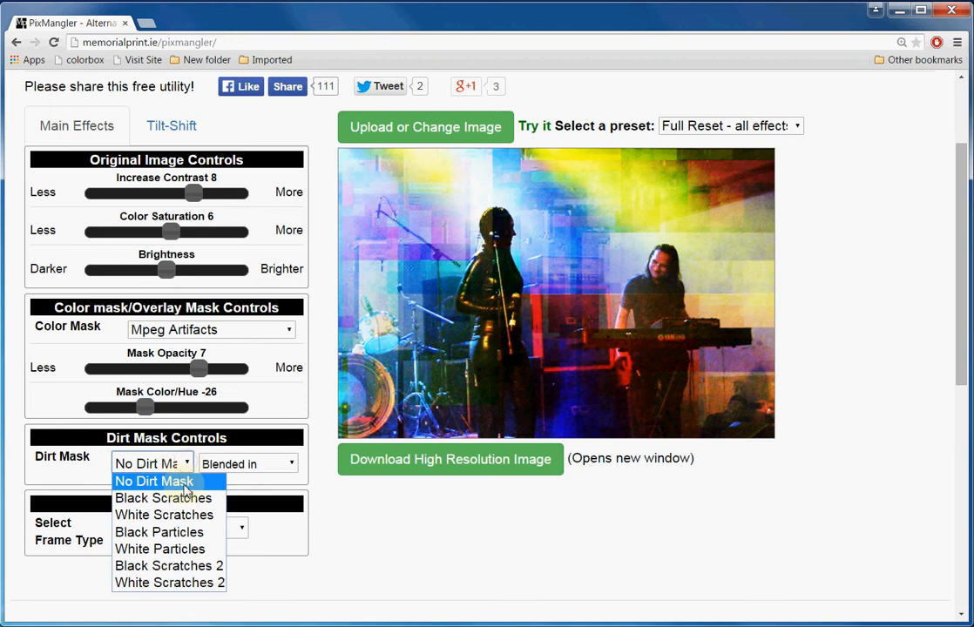
click(181, 498)
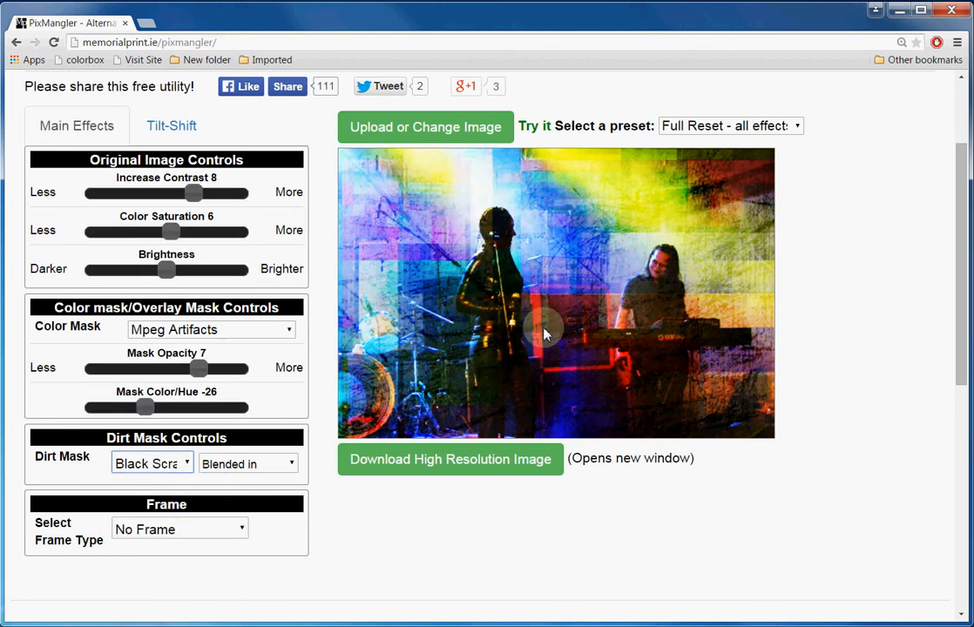
click(276, 464)
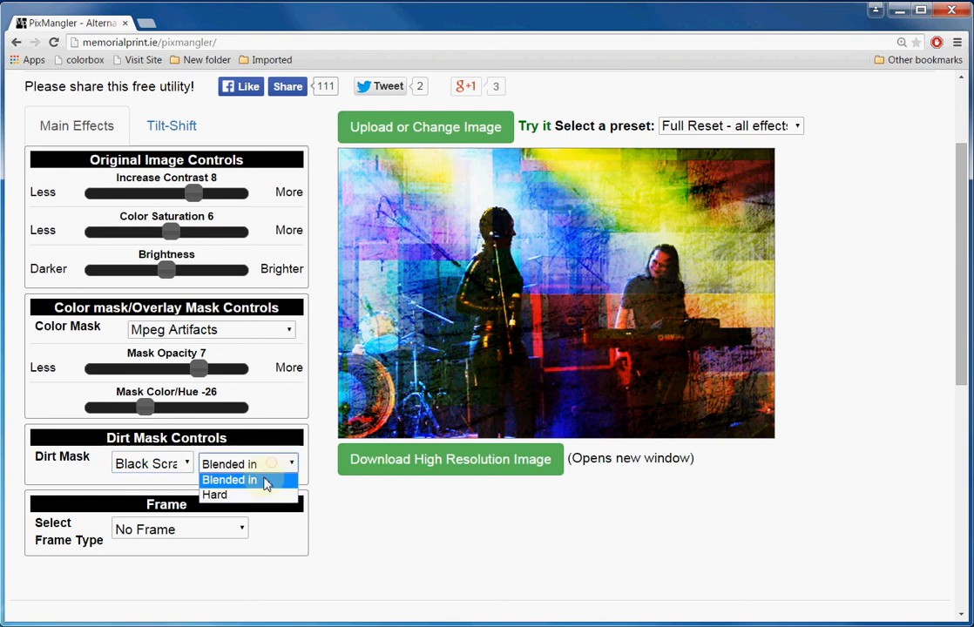
click(257, 497)
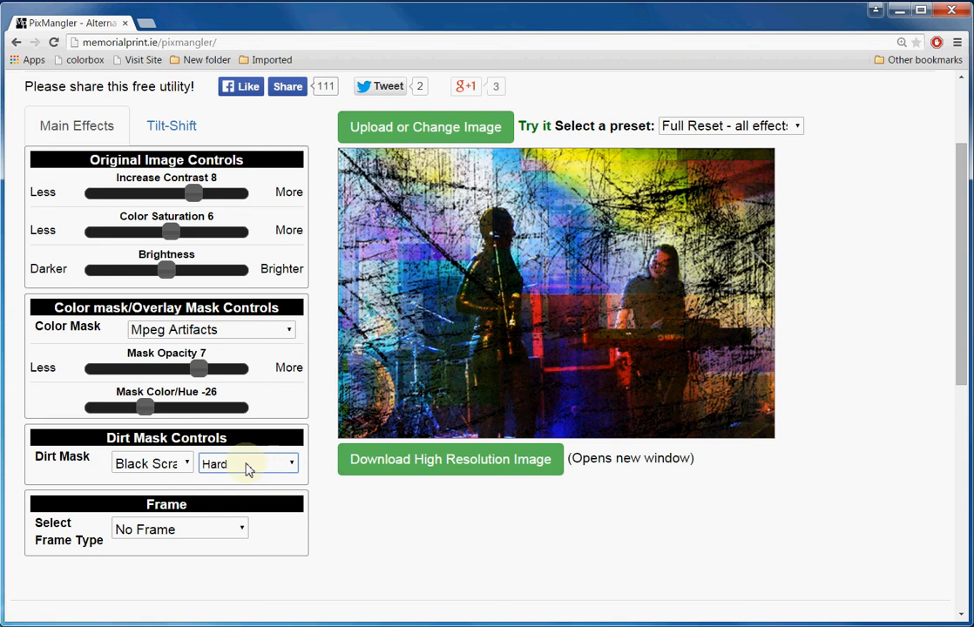
click(250, 467)
click(246, 479)
click(182, 466)
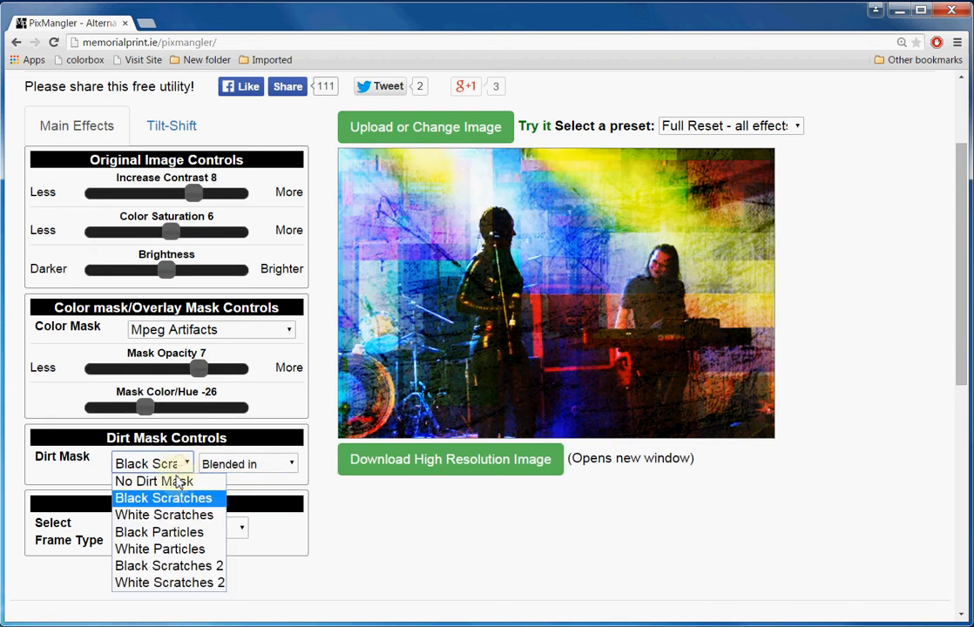
click(199, 532)
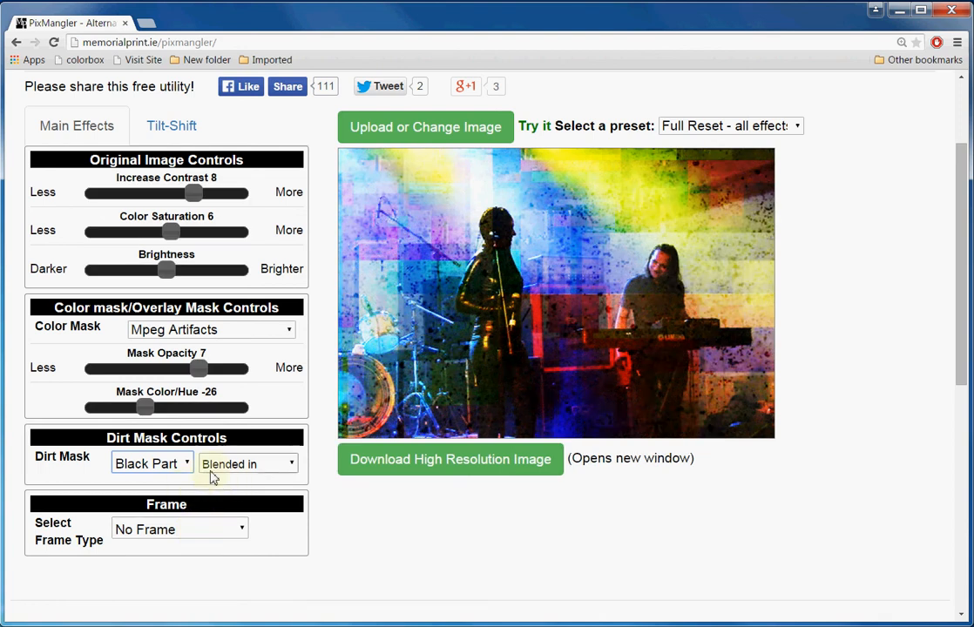
Try the Black Brush Strokes frame around the photo and replace it with the Black Photocopy frame.
click(233, 530)
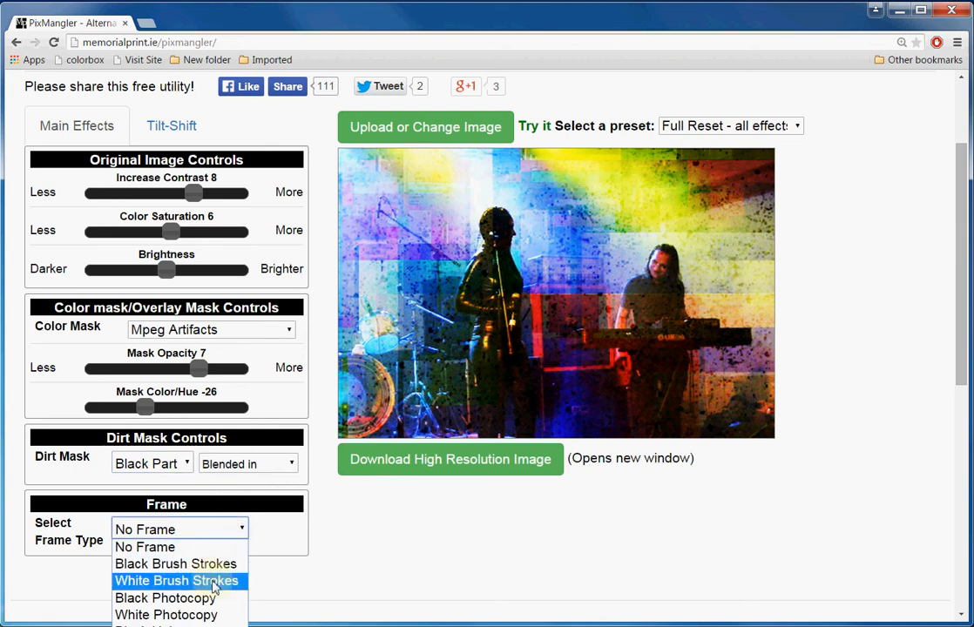
click(206, 564)
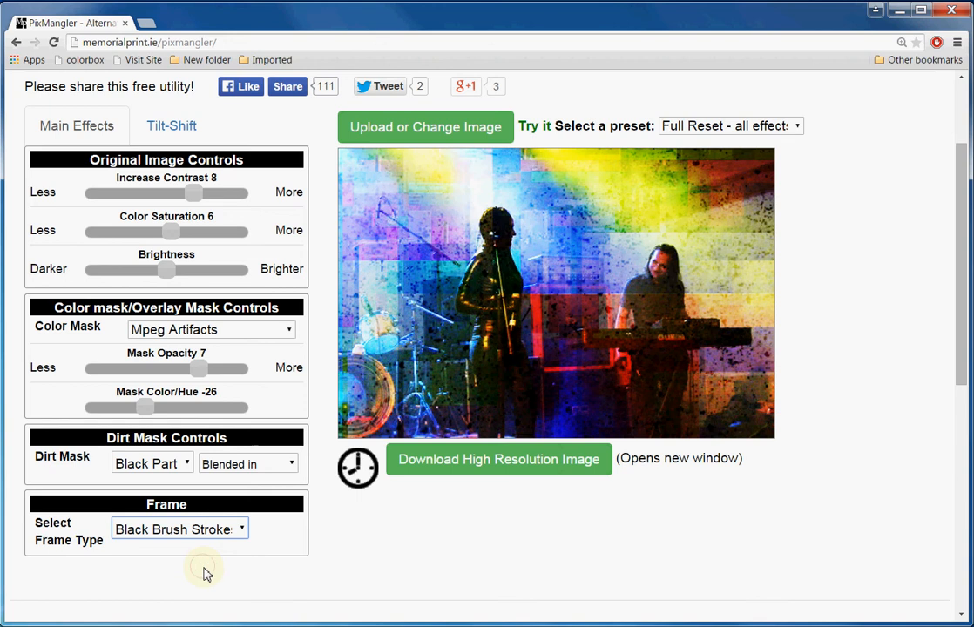
click(233, 531)
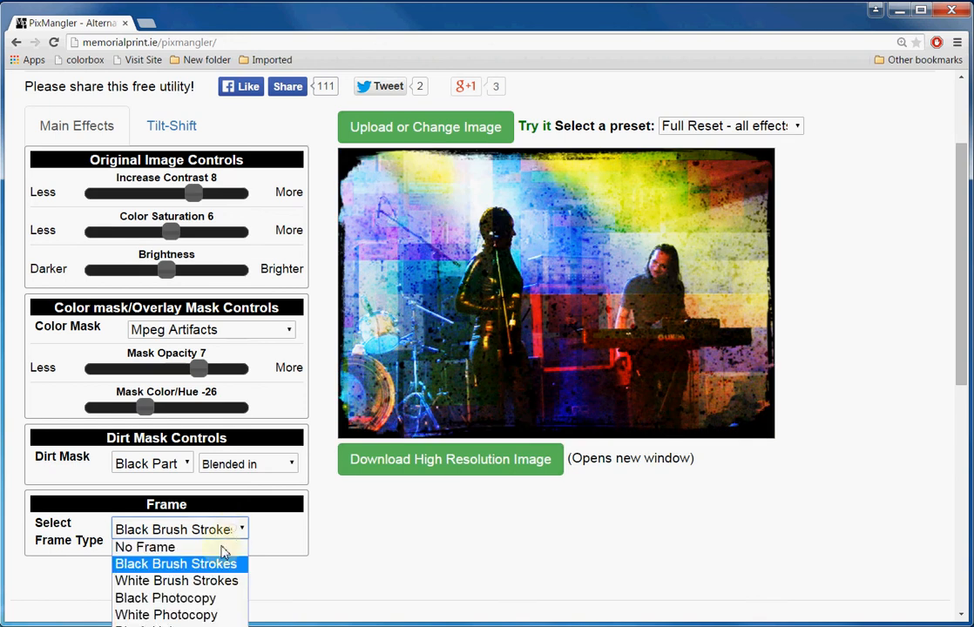
click(211, 597)
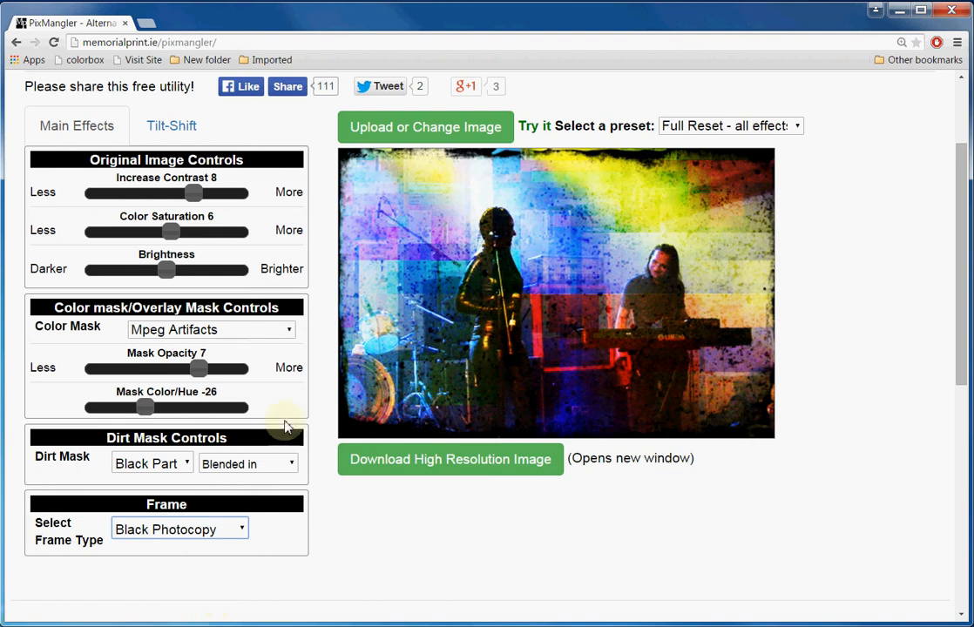
Switch the color mask to Color Gradient and tone the photo with saturation -21, contrast 7 and brightness -10.
click(243, 330)
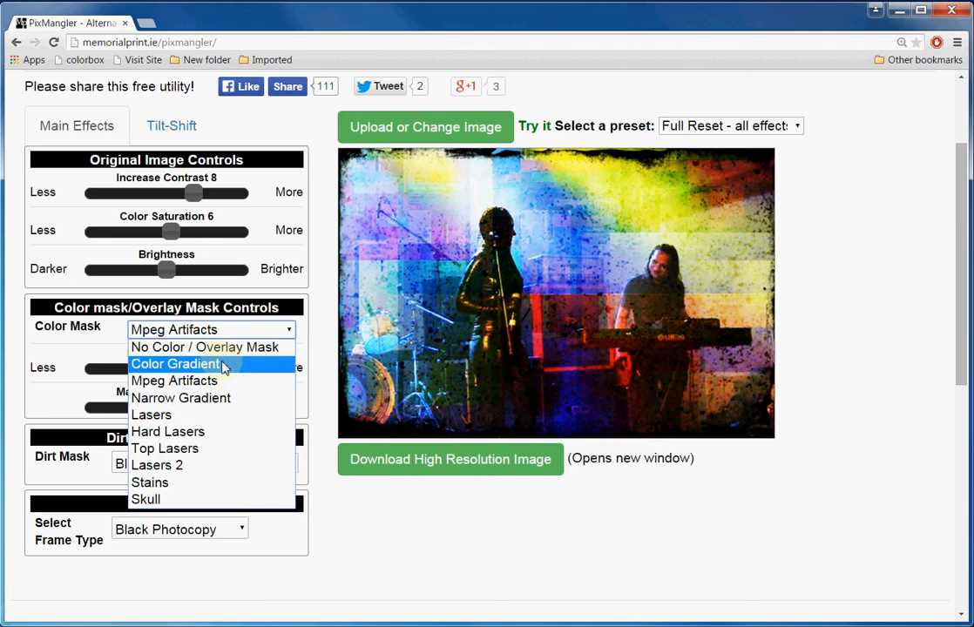
click(219, 366)
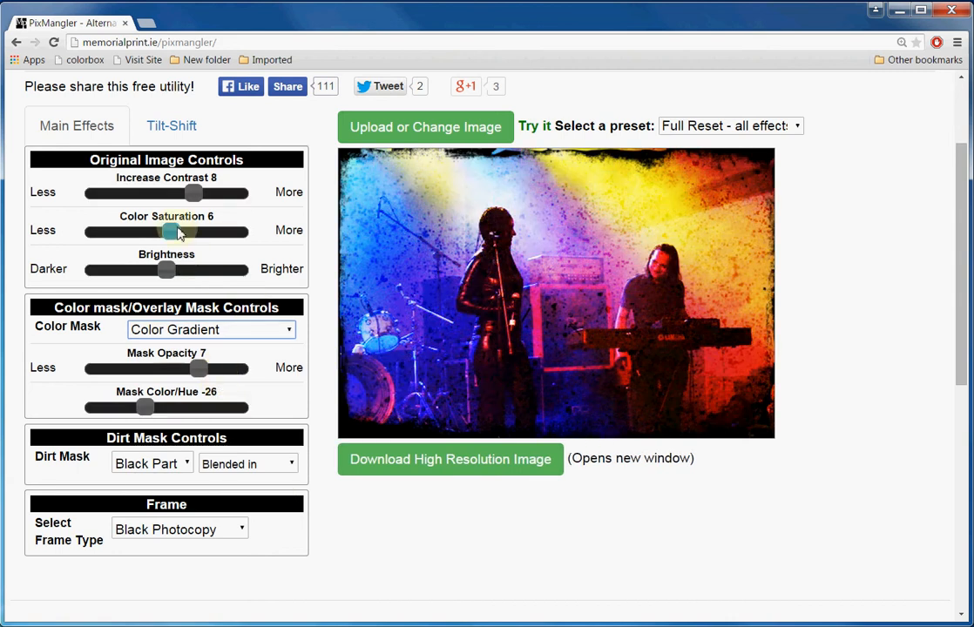
drag(177, 234, 145, 232)
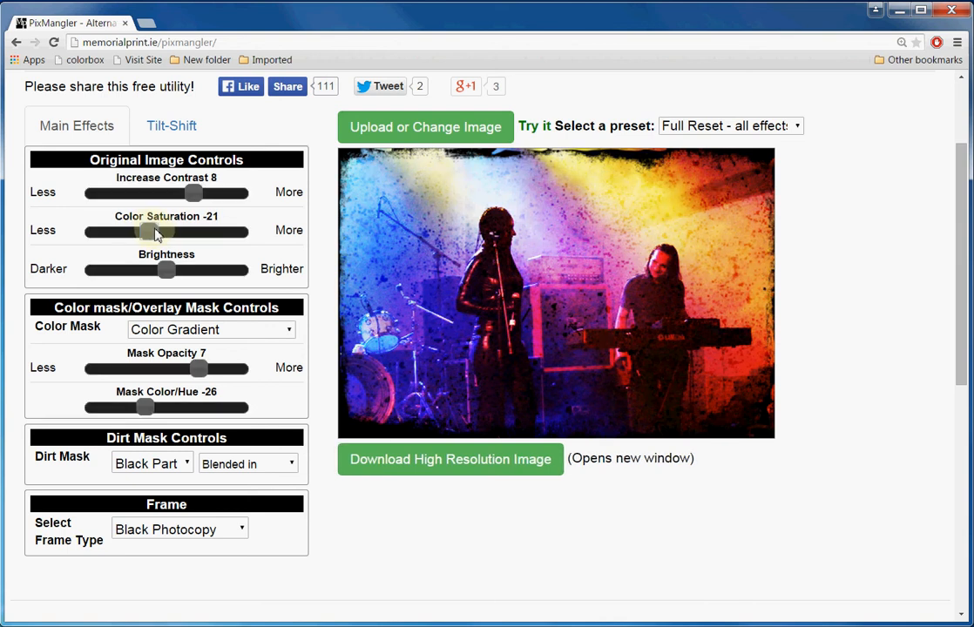
drag(192, 194, 180, 200)
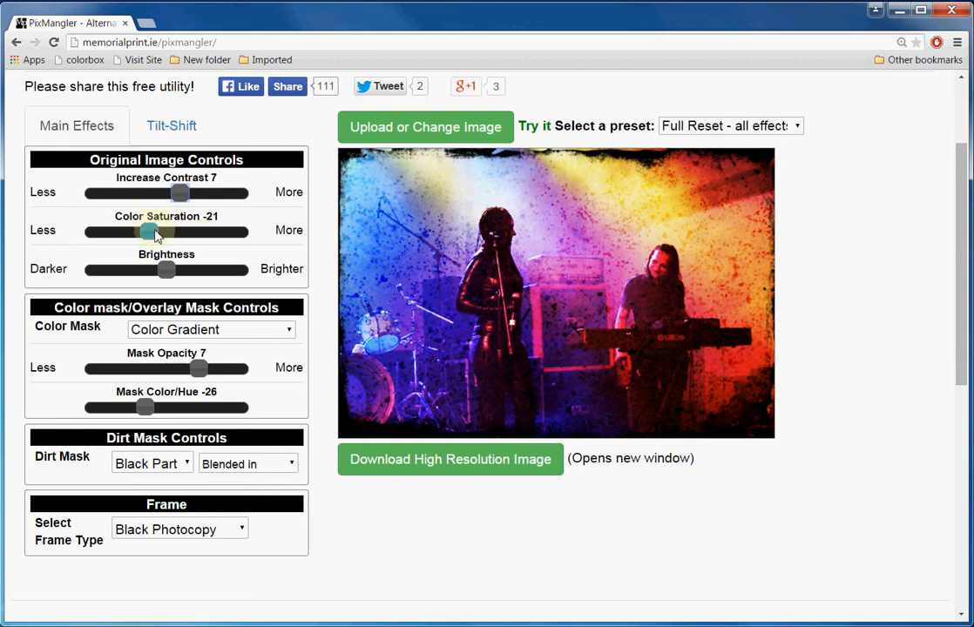
mouse_move(164, 269)
mouse_down()
mouse_move(147, 271)
mouse_move(182, 273)
mouse_move(158, 271)
mouse_up()
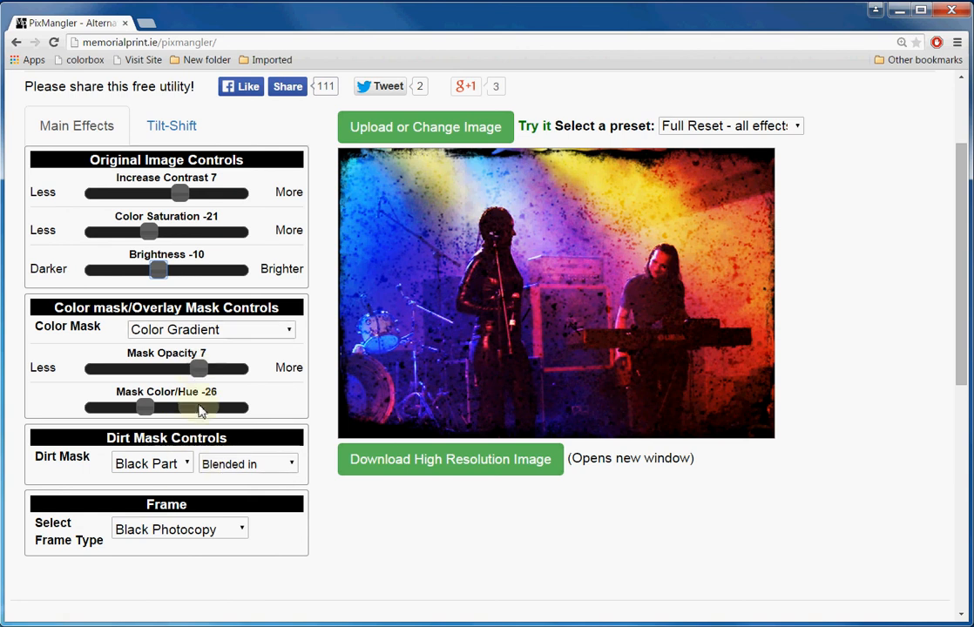
Try the tilt-shift on Original Image Only and on Original and Colormask, and apply it to Original, Colormask and Dirtmask.
click(172, 131)
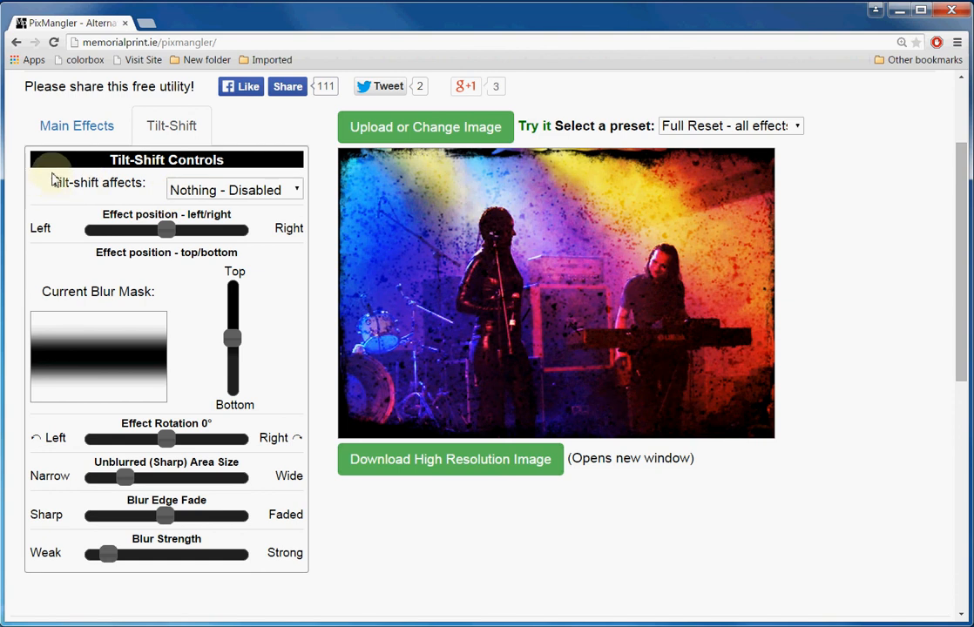
drag(54, 183, 152, 183)
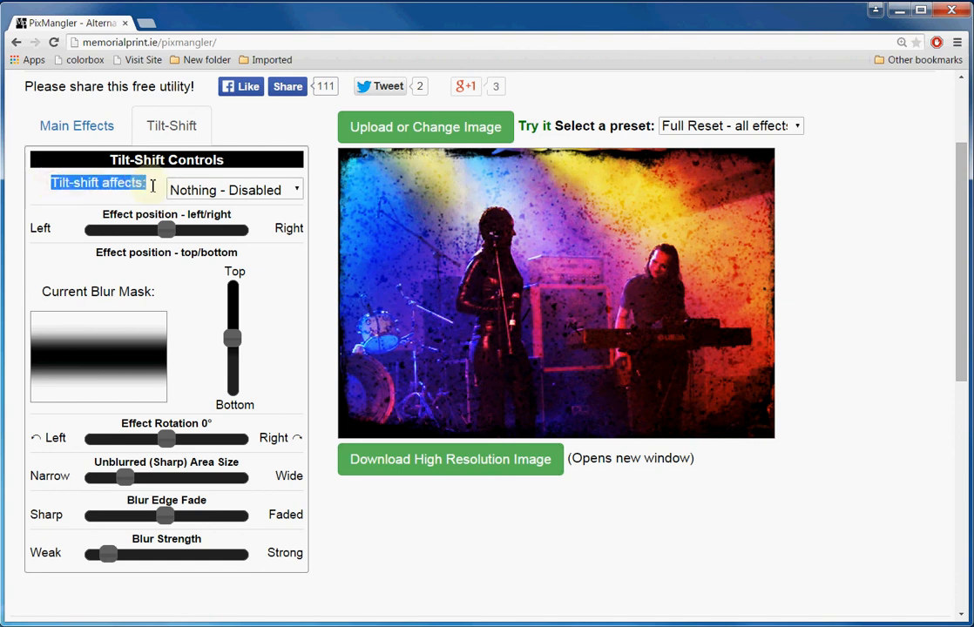
click(249, 196)
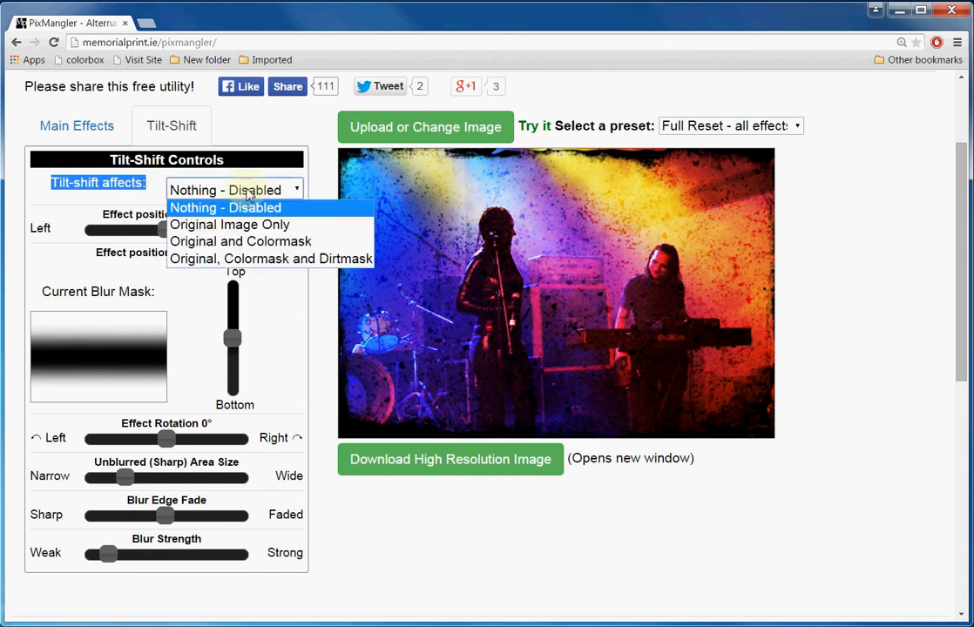
click(272, 229)
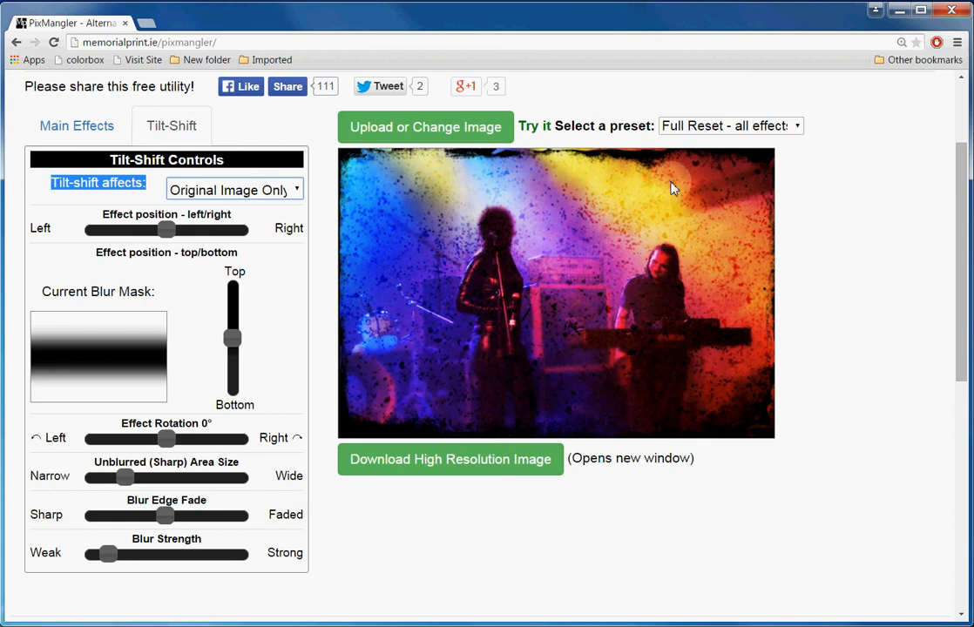
click(286, 191)
click(280, 248)
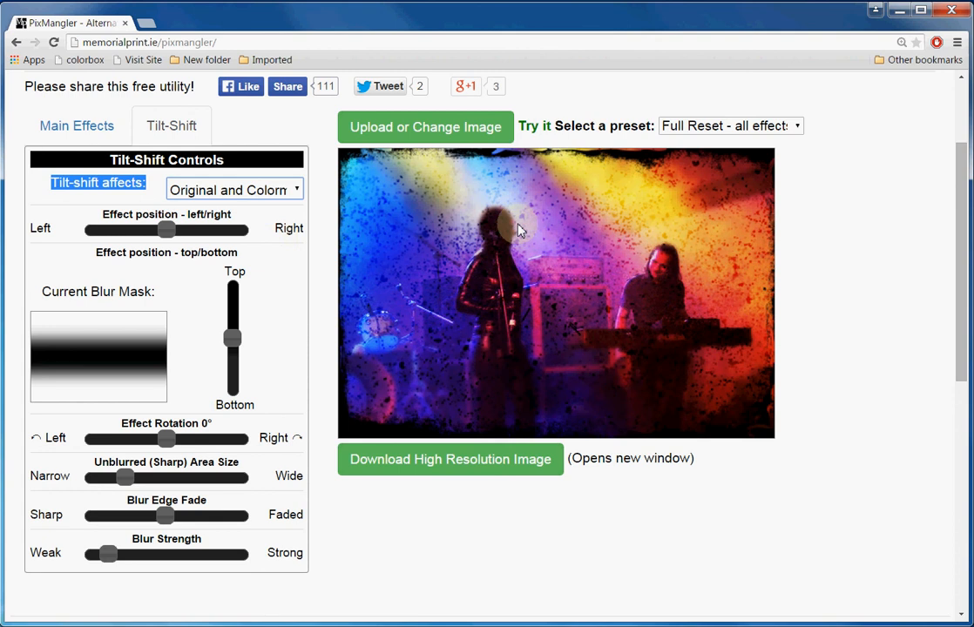
click(229, 191)
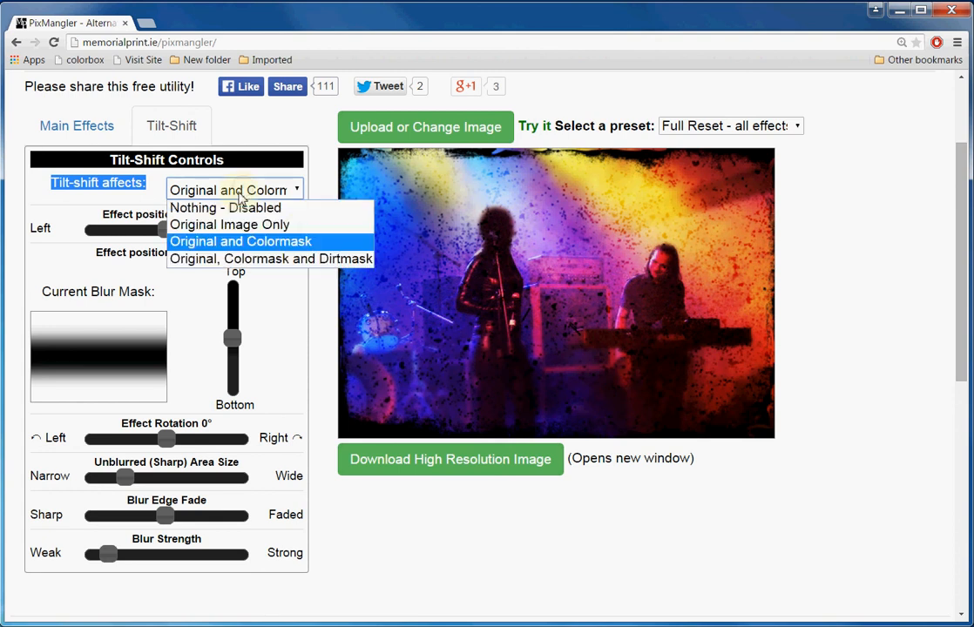
click(275, 260)
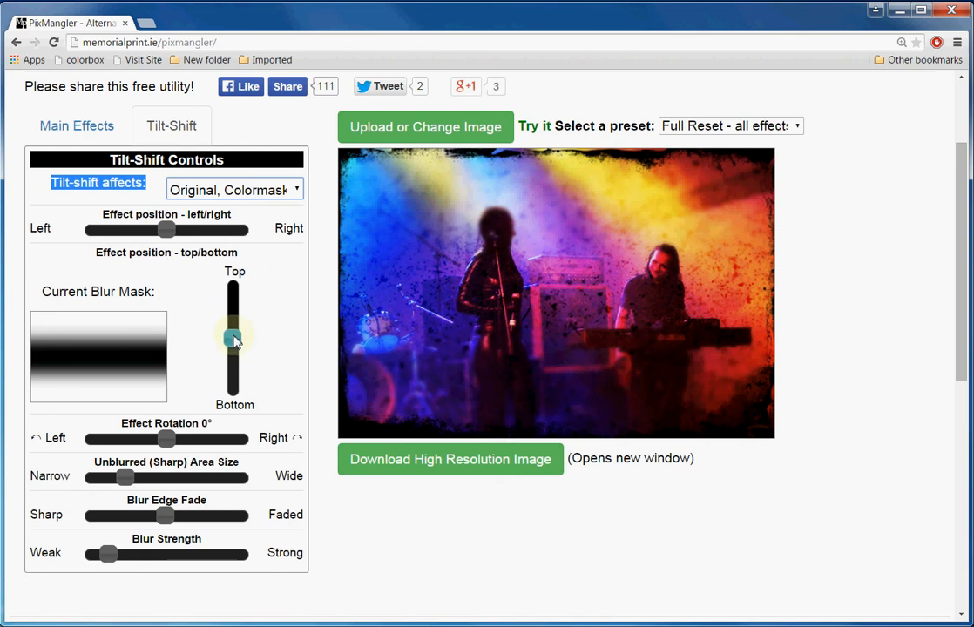
Set the tilt-shift's top/bottom position to 57, sharp area size to 85, edge fade to 31 and, after trying 7, blur strength to 2.
drag(235, 339, 232, 320)
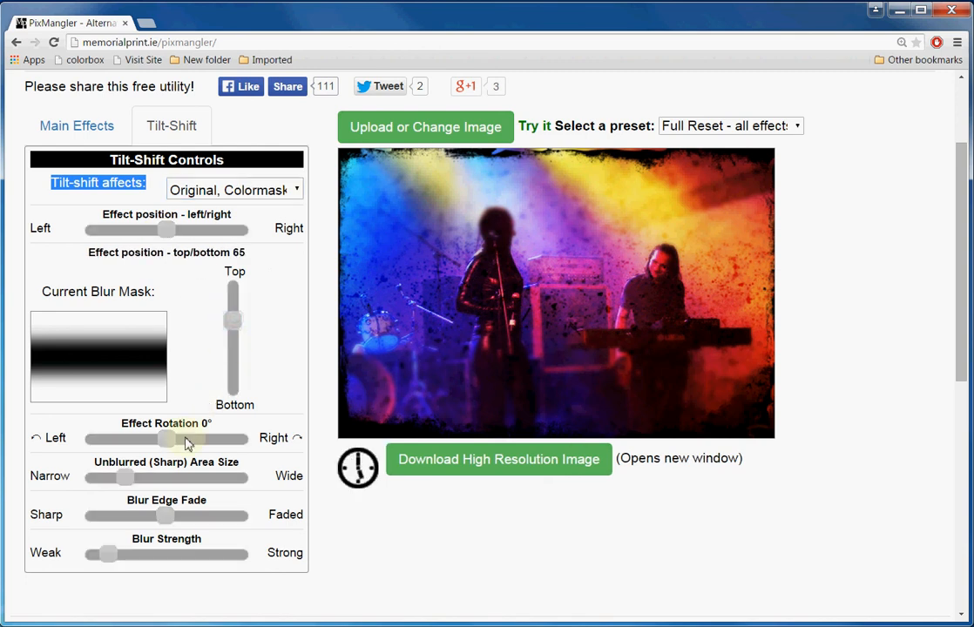
drag(125, 477, 164, 479)
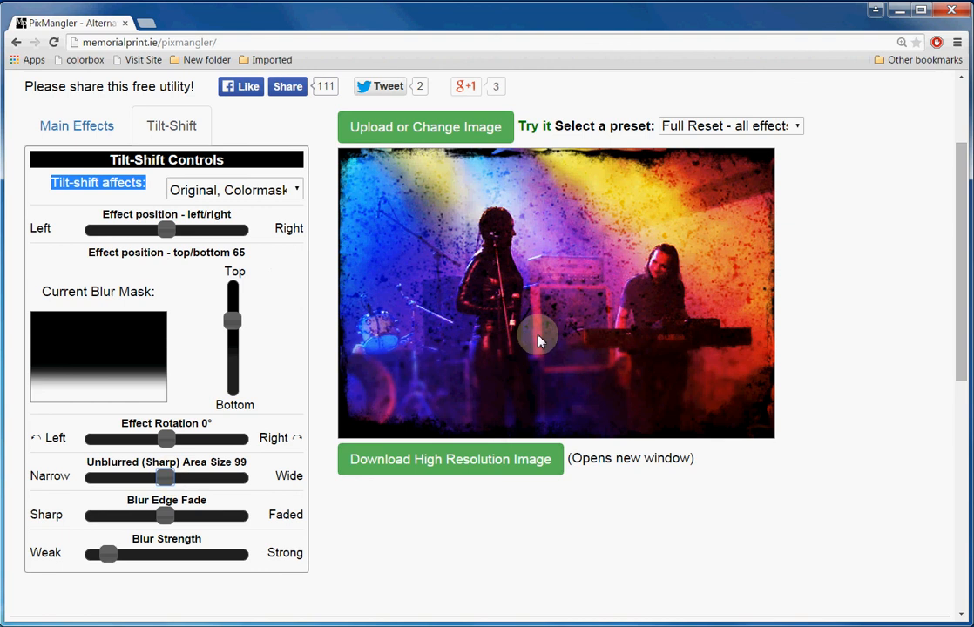
drag(164, 479, 149, 482)
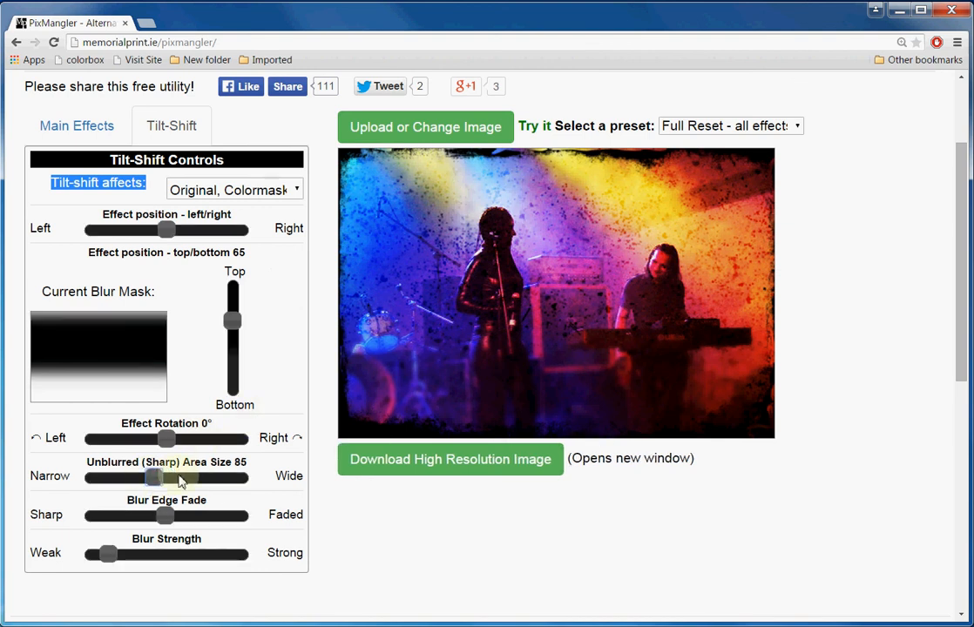
mouse_move(166, 515)
mouse_down()
mouse_move(140, 515)
mouse_move(165, 515)
mouse_up()
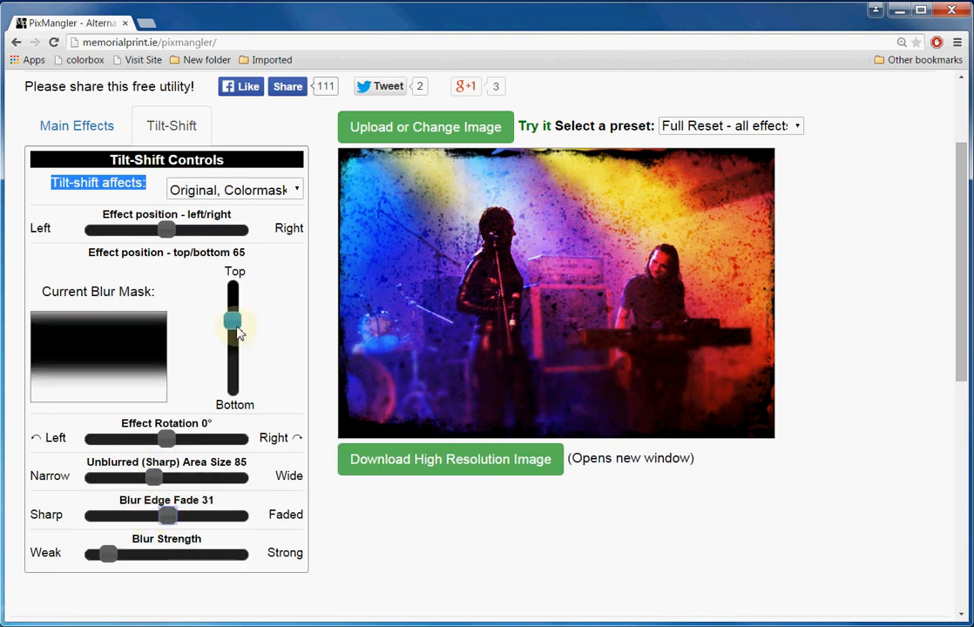
drag(232, 321, 239, 348)
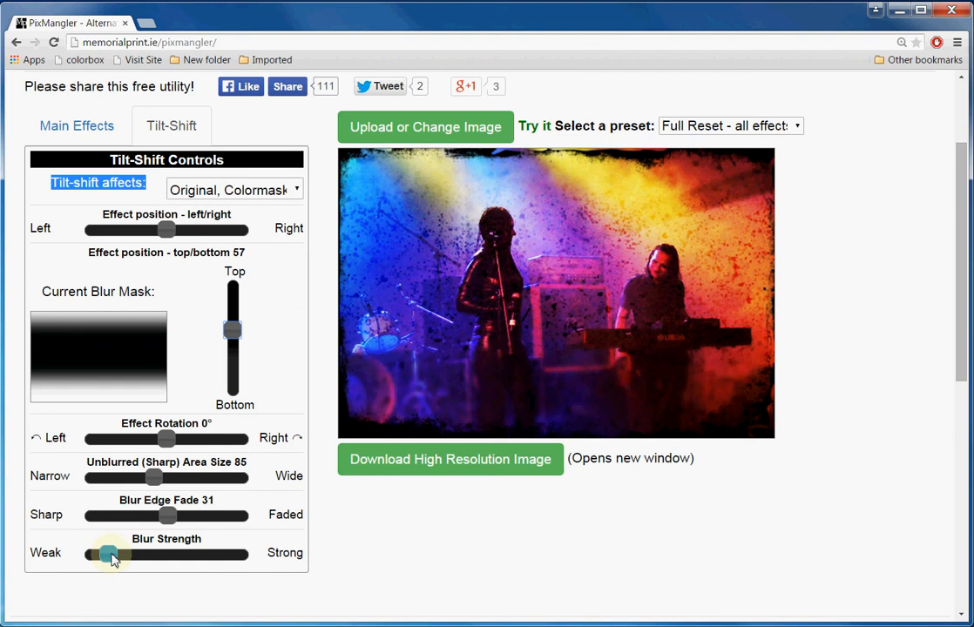
drag(110, 557, 231, 556)
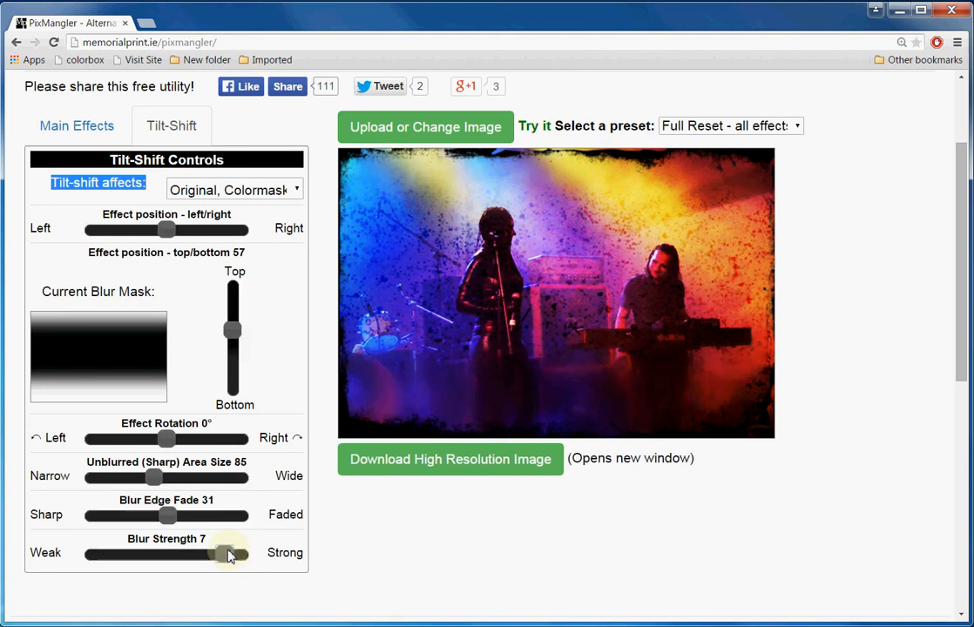
drag(229, 556, 108, 558)
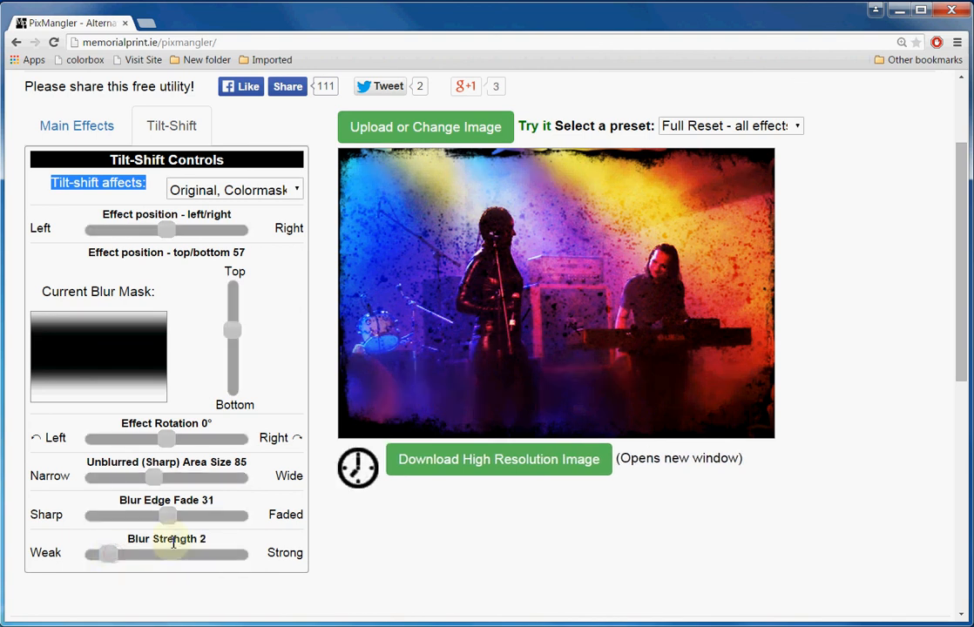
Compare the tilt-shift on Original and Colormask, and restore it to Original, Colormask and Dirtmask.
click(269, 191)
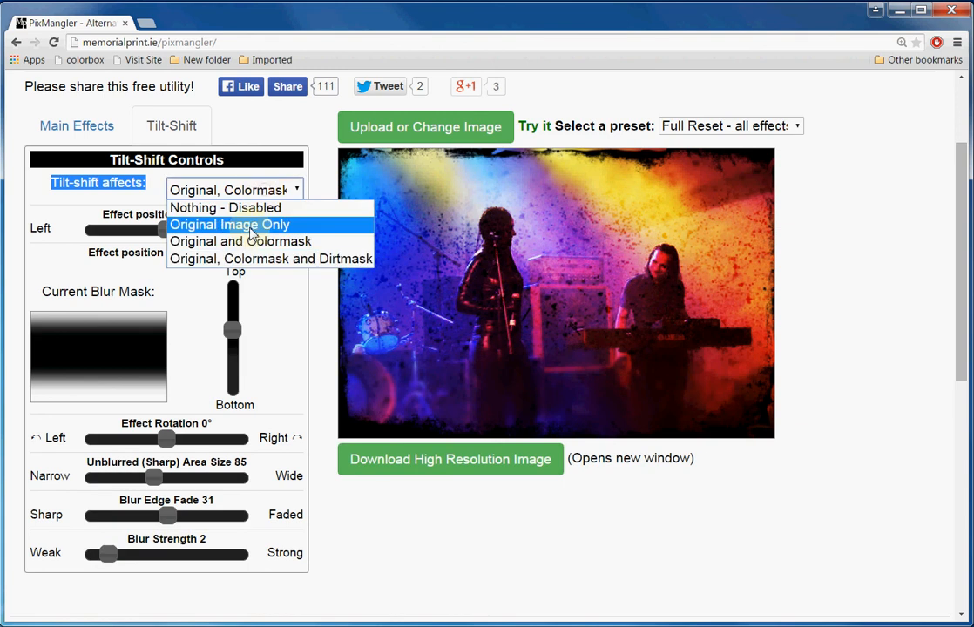
click(251, 243)
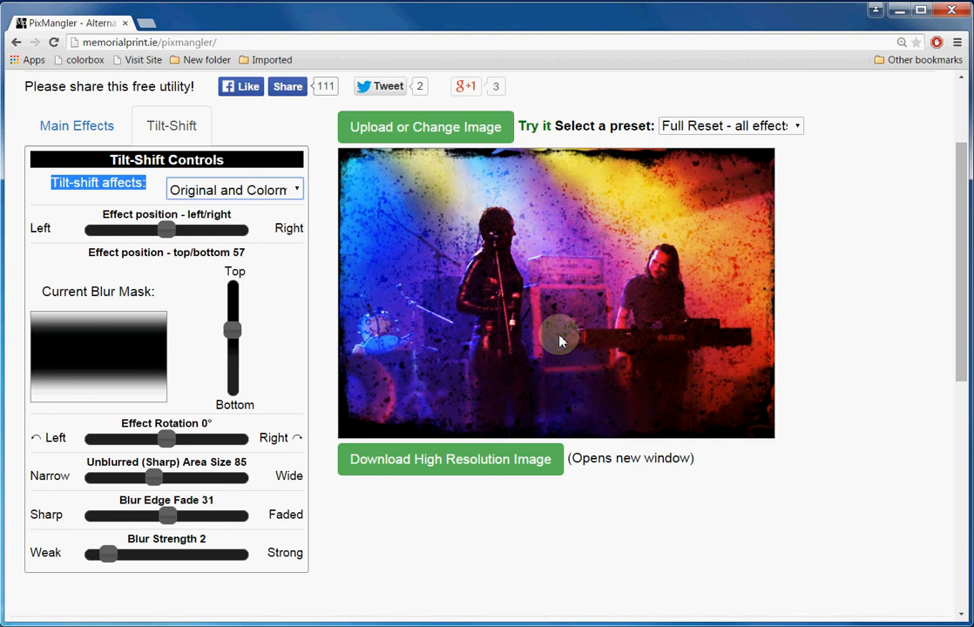
click(234, 190)
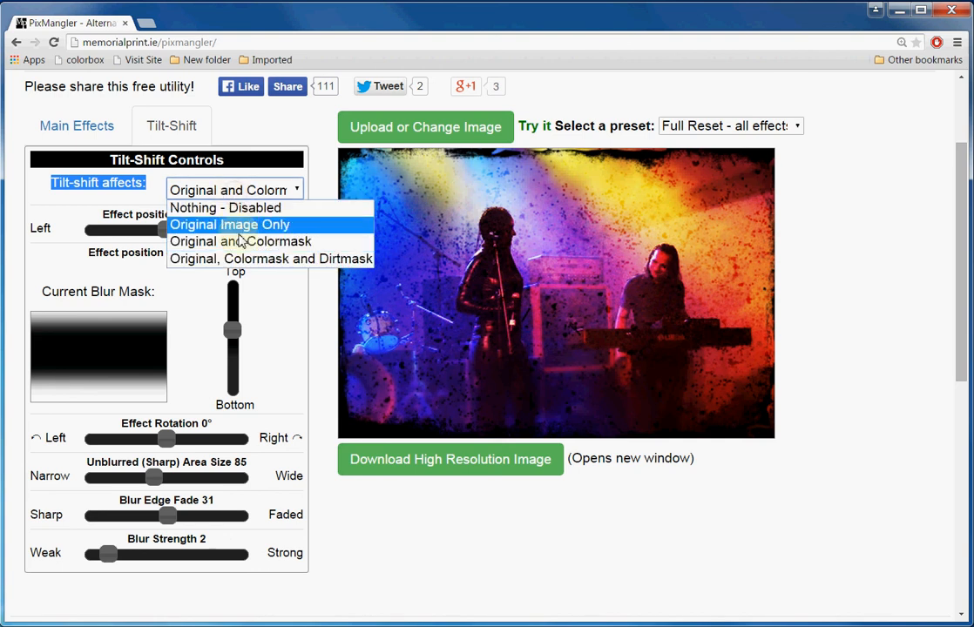
click(236, 259)
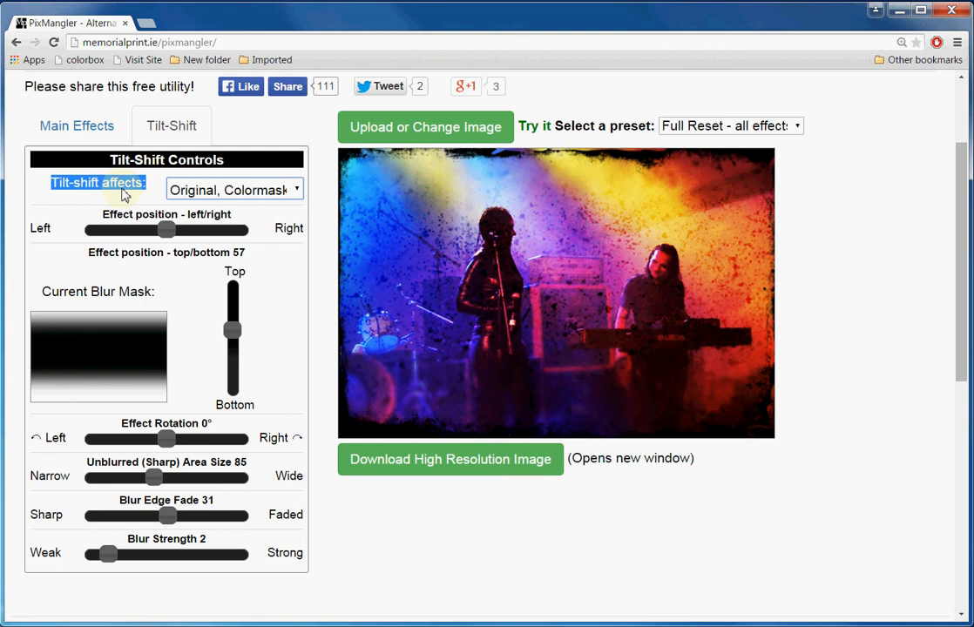
Retune the original image to color saturation -59 and, after trying 12, brightness -14.
click(60, 130)
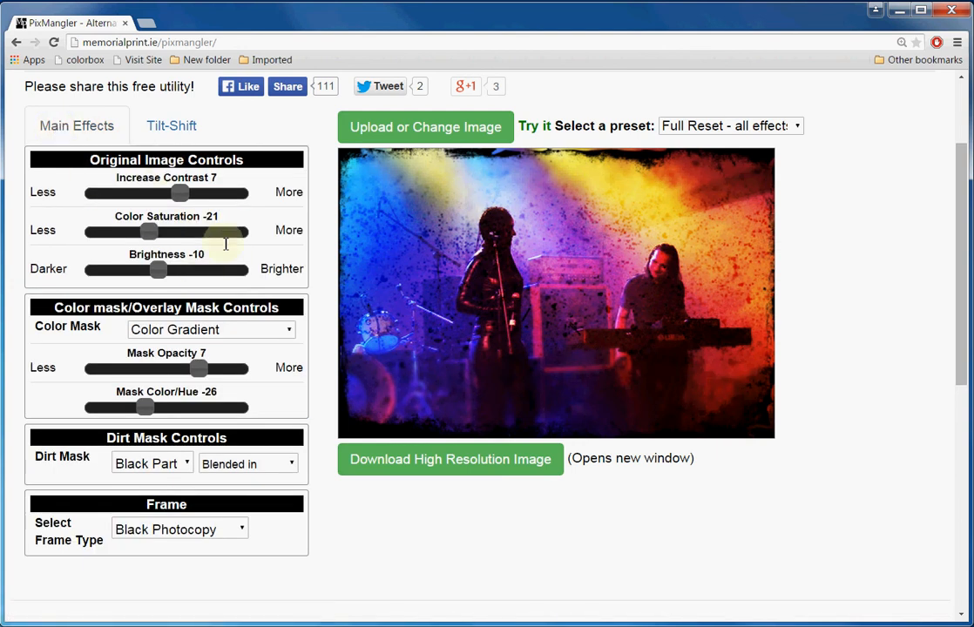
mouse_move(160, 259)
mouse_down()
mouse_move(154, 276)
mouse_move(176, 270)
mouse_up()
drag(153, 231, 136, 240)
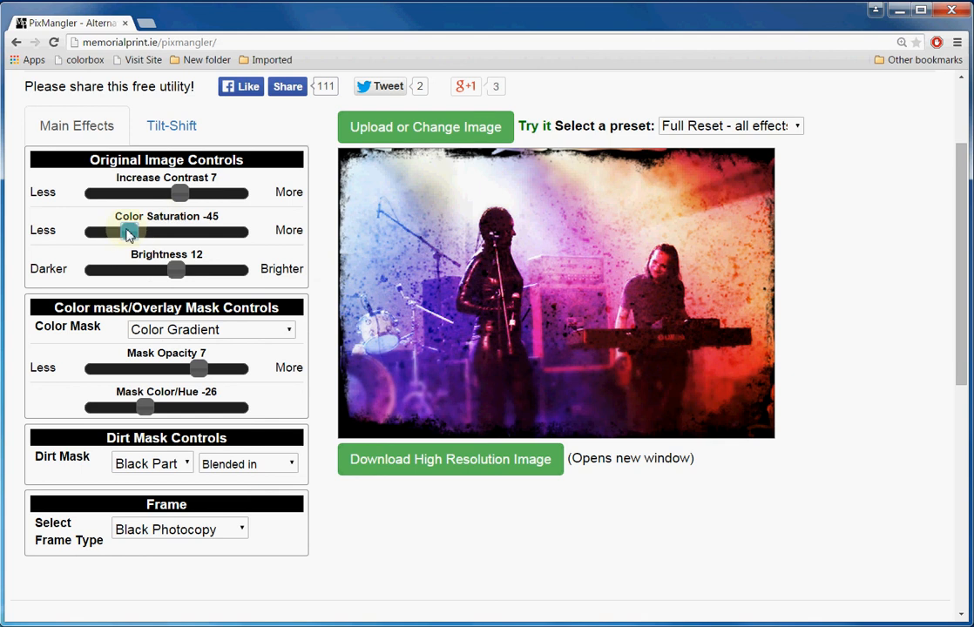
drag(128, 234, 120, 236)
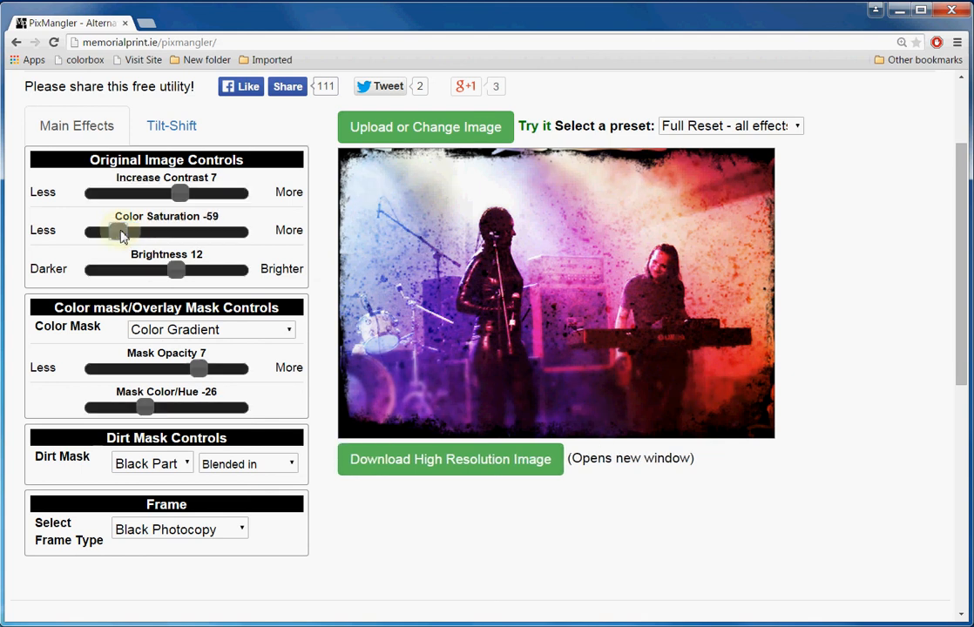
drag(175, 270, 151, 271)
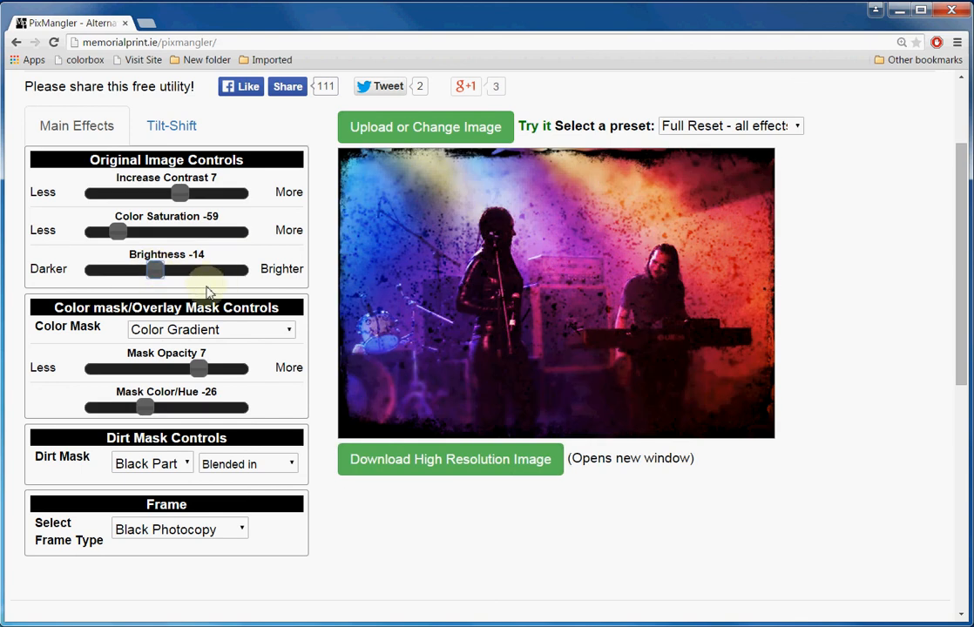
Set the color mask's hue to -37 and switch the dirt mask's blending to Hard.
mouse_move(146, 413)
mouse_down()
mouse_move(241, 413)
mouse_move(120, 408)
mouse_move(145, 416)
mouse_up()
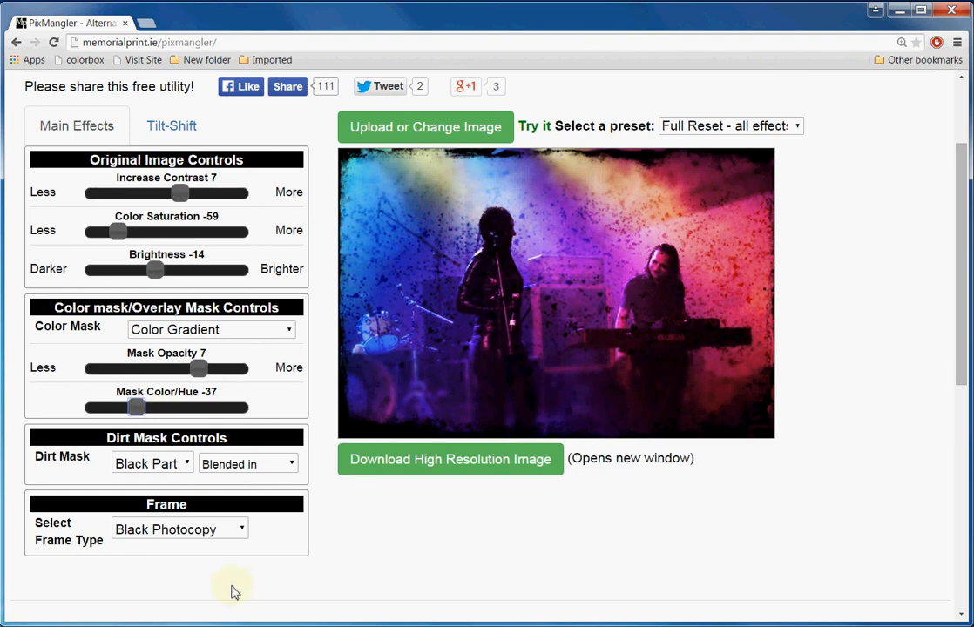
click(272, 466)
click(256, 496)
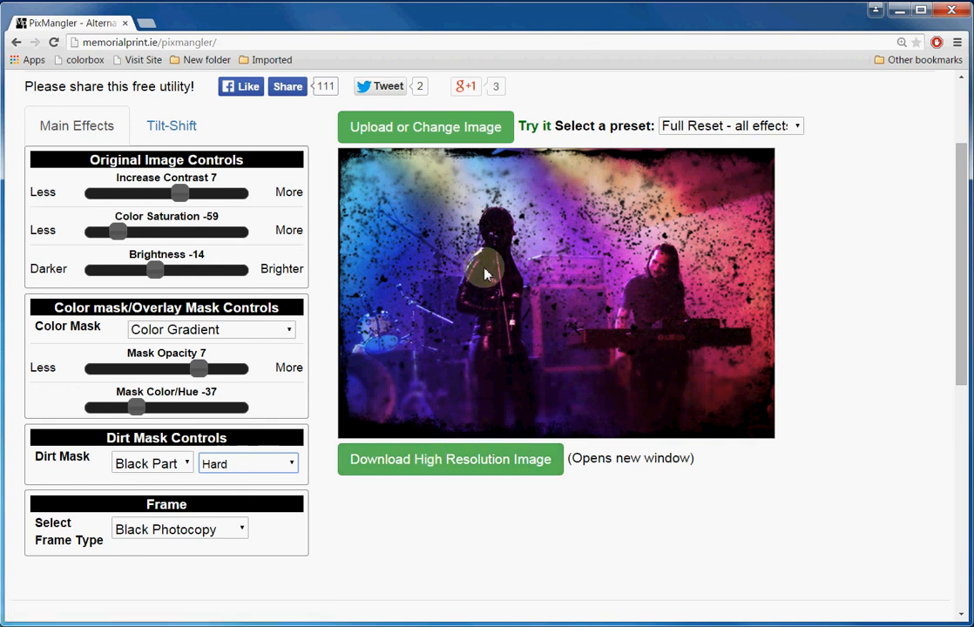
Download the high resolution image, open the downloaded JPG in the photo viewer and widen the viewer window on both sides.
click(447, 463)
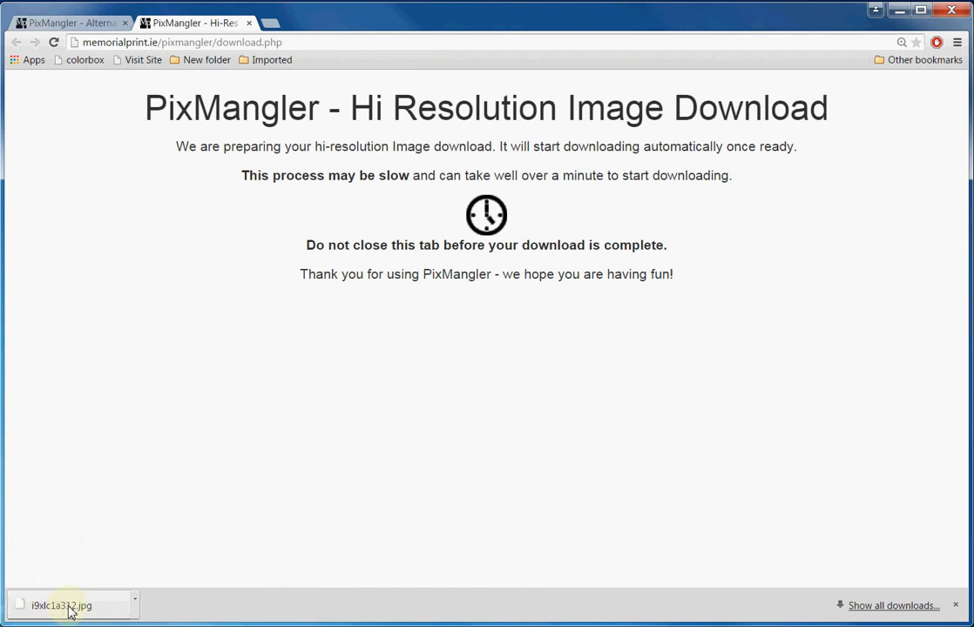
click(70, 613)
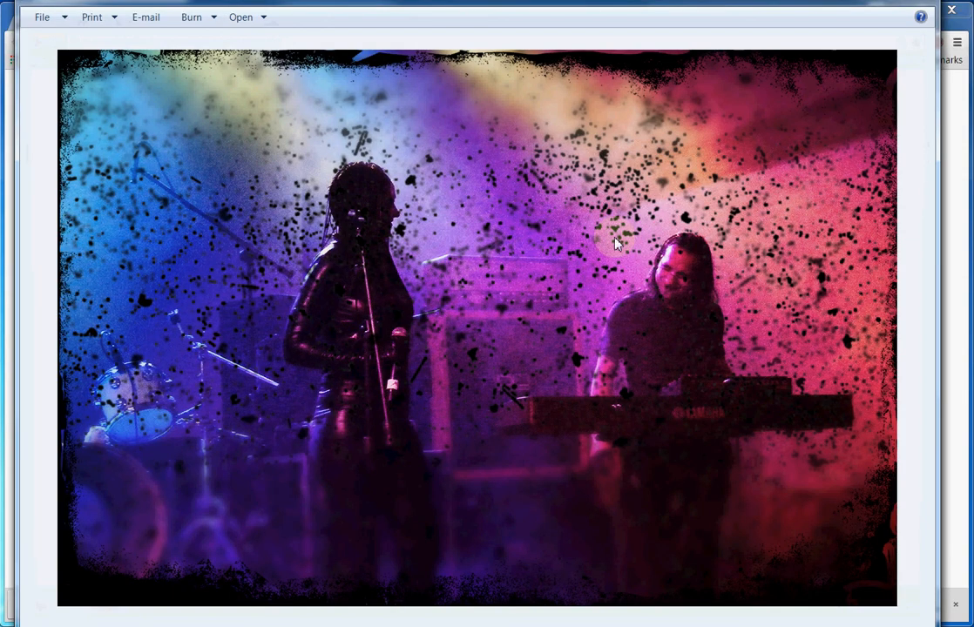
drag(17, 83, 4, 89)
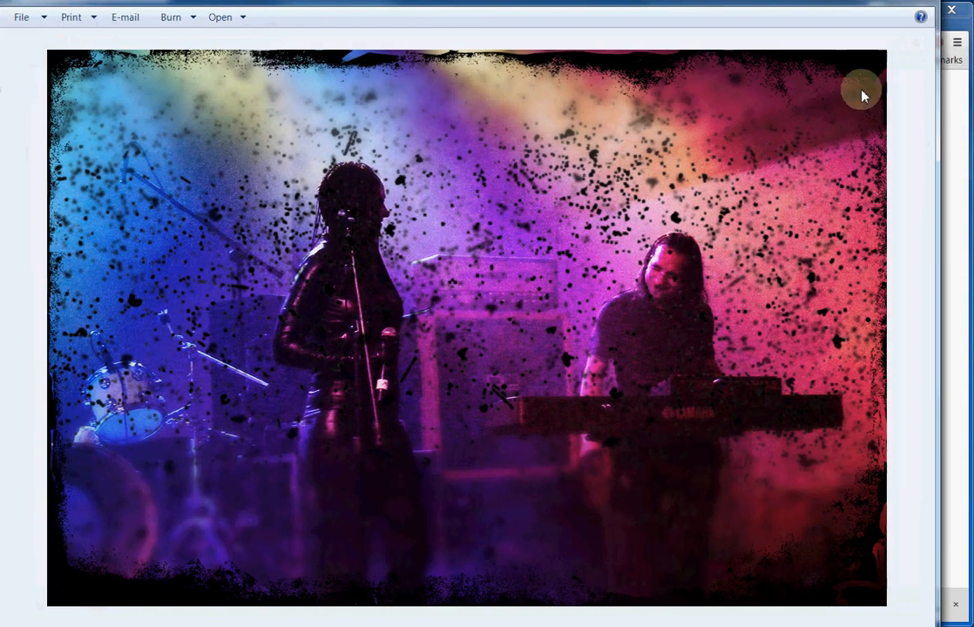
drag(939, 93, 973, 93)
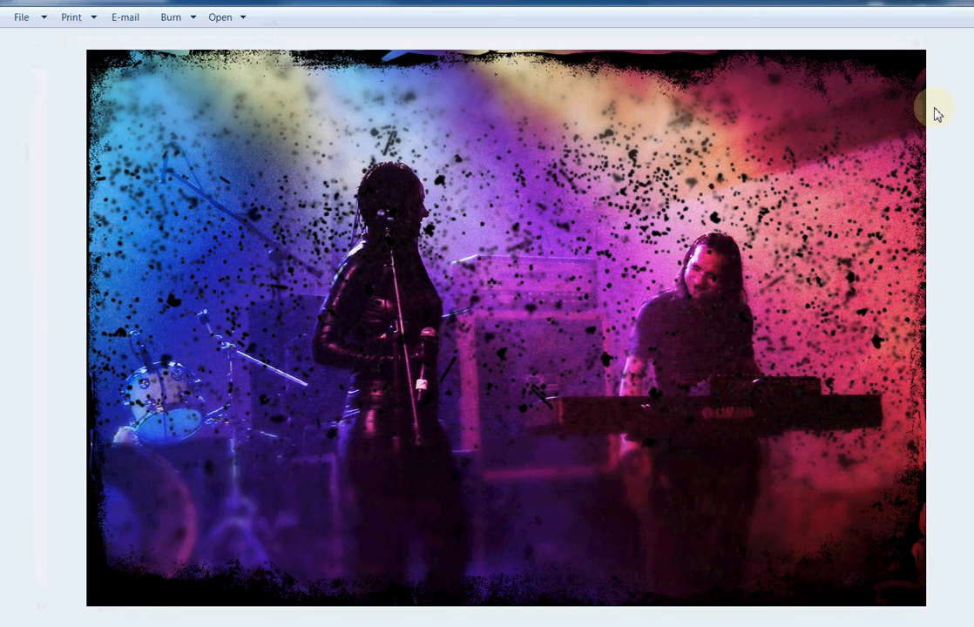